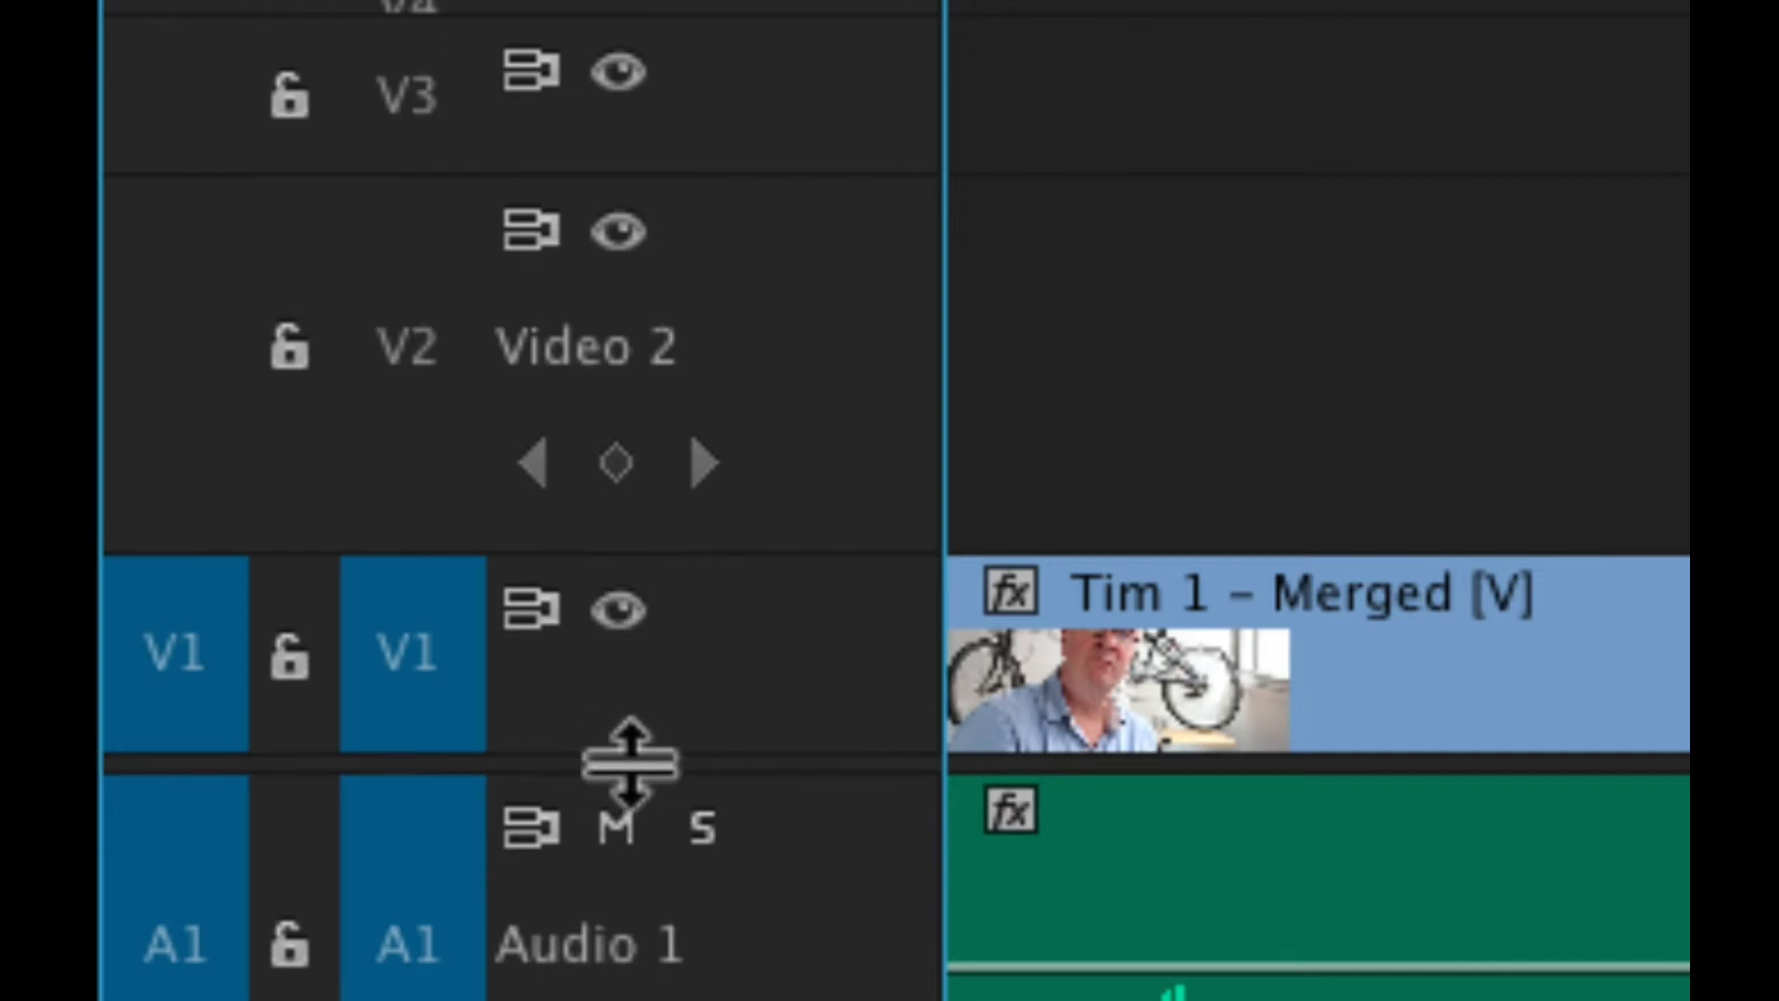
- Give the audio tracks more room in the timeline and make the Audio 1 track taller
left_click_drag(630, 761, 717, 319)
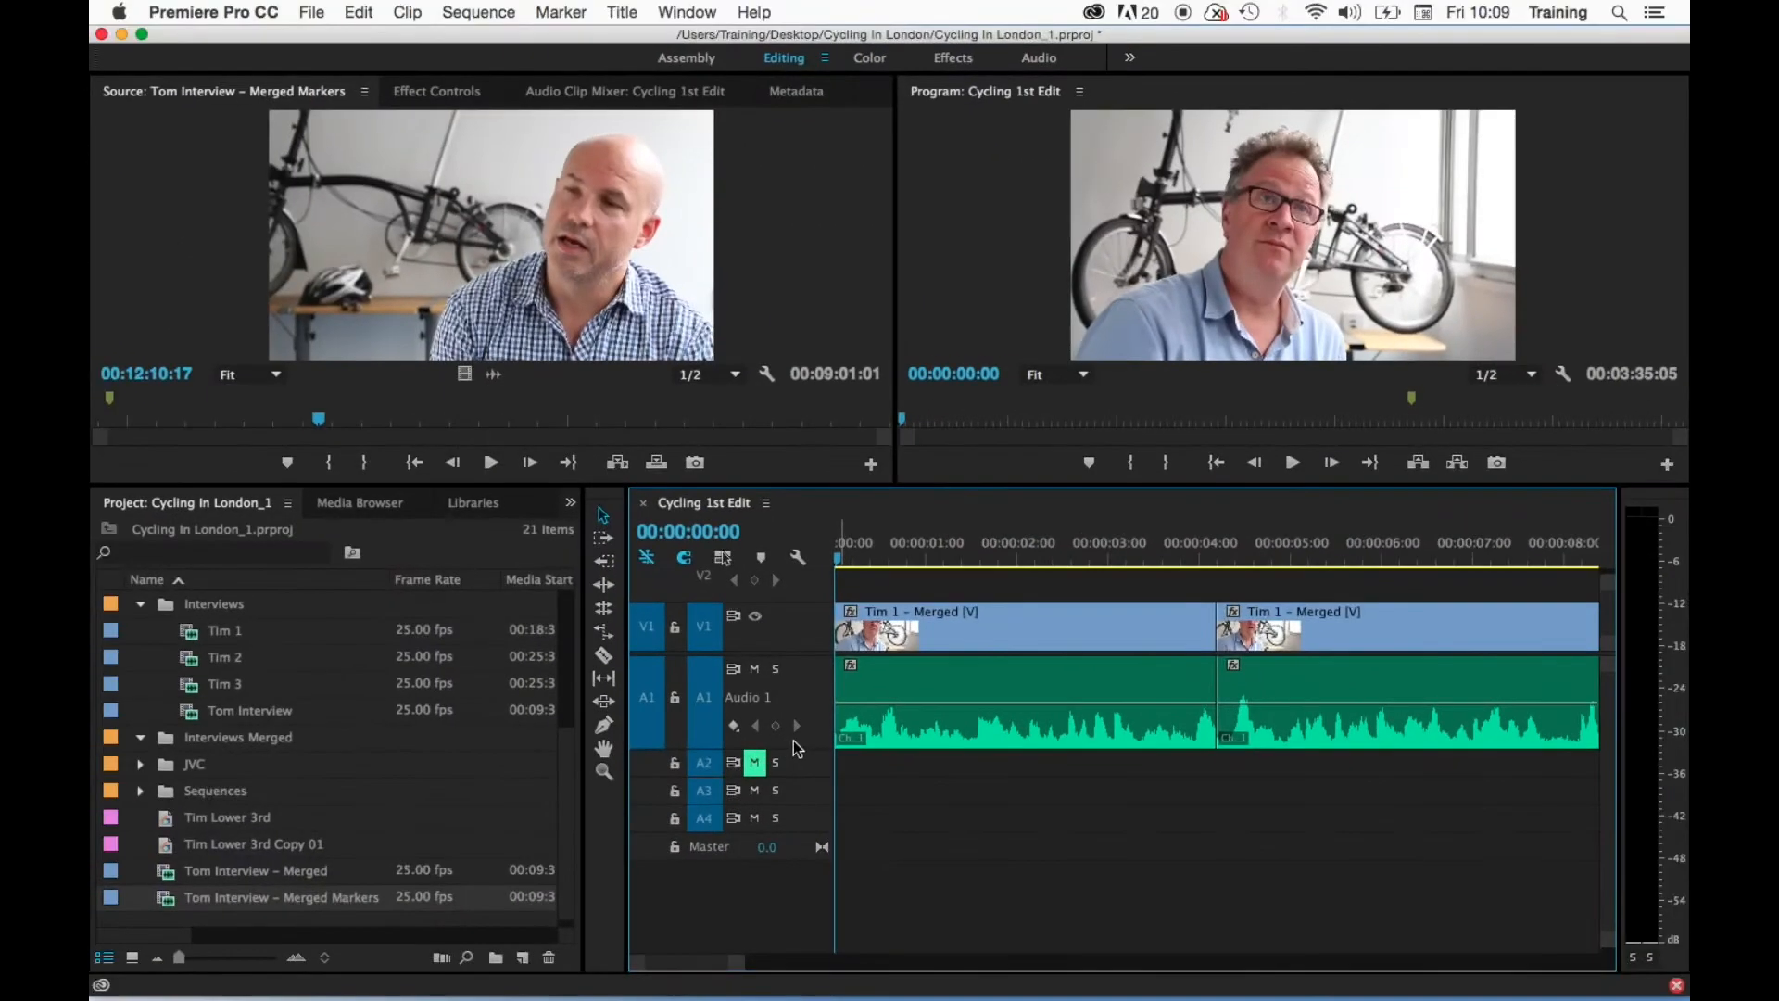
left_click_drag(793, 746, 795, 897)
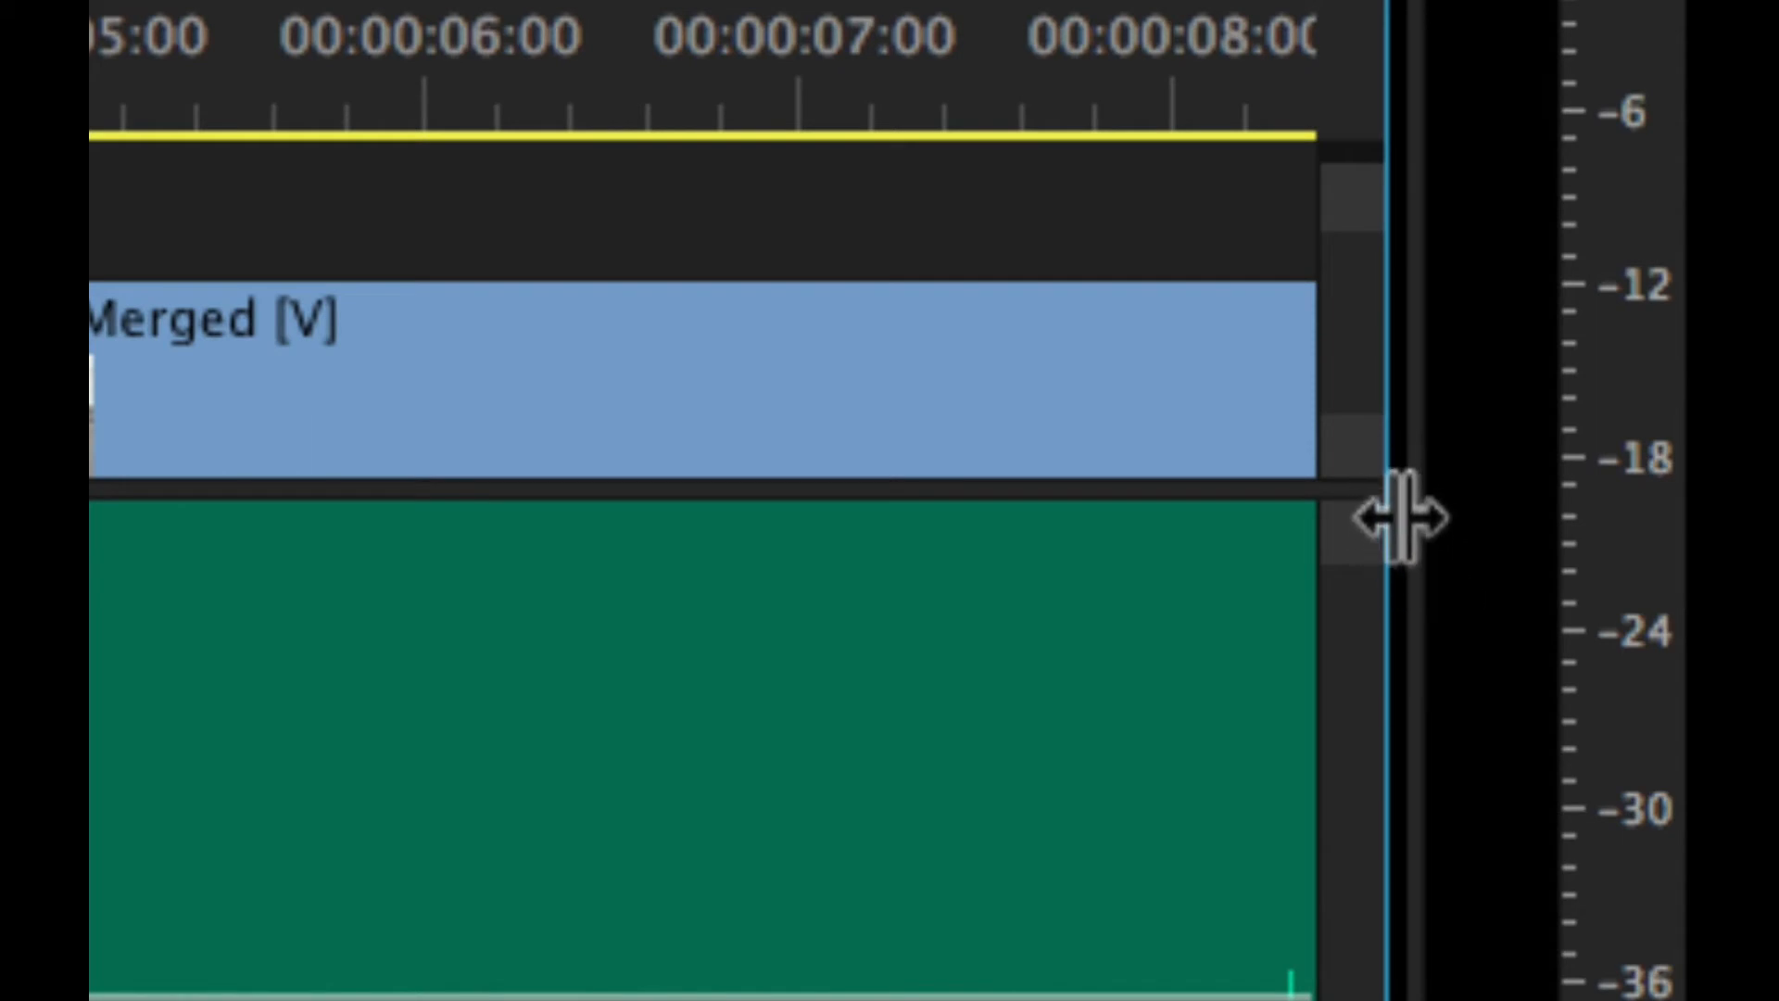
- Widen the audio meters beside the timeline and play the opening of the sequence to watch the levels
left_click_drag(1401, 512, 822, 530)
key("space")
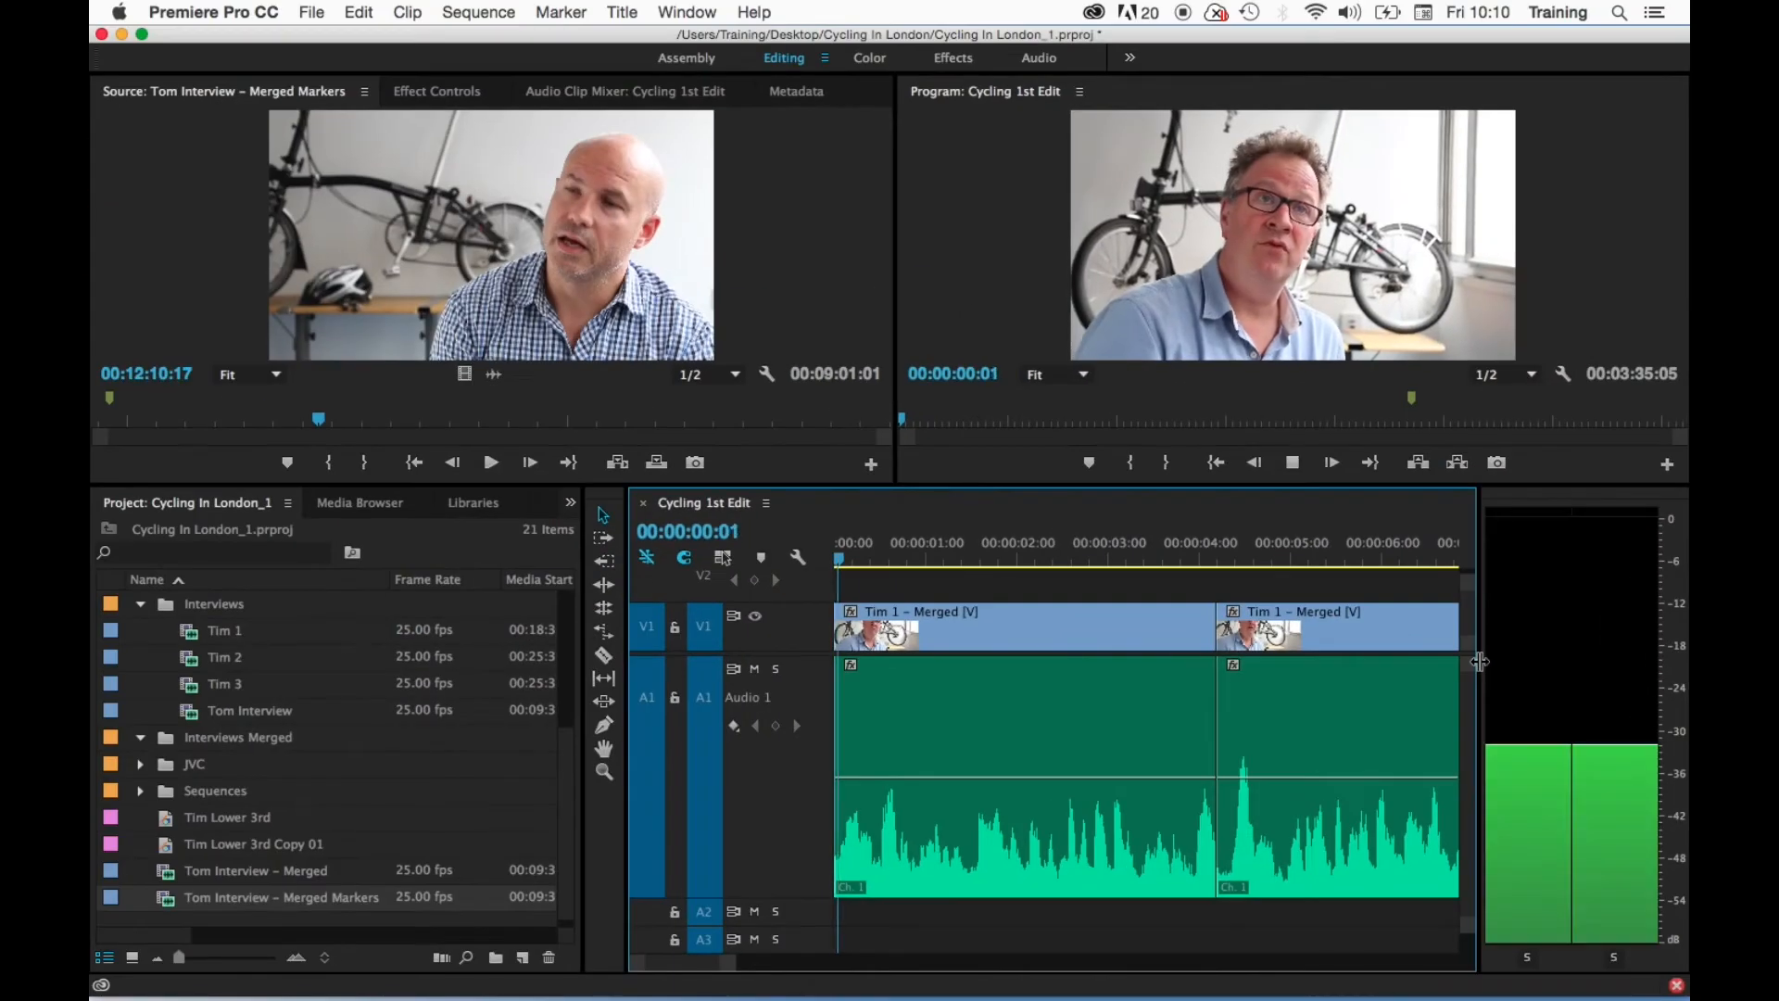
key("space")
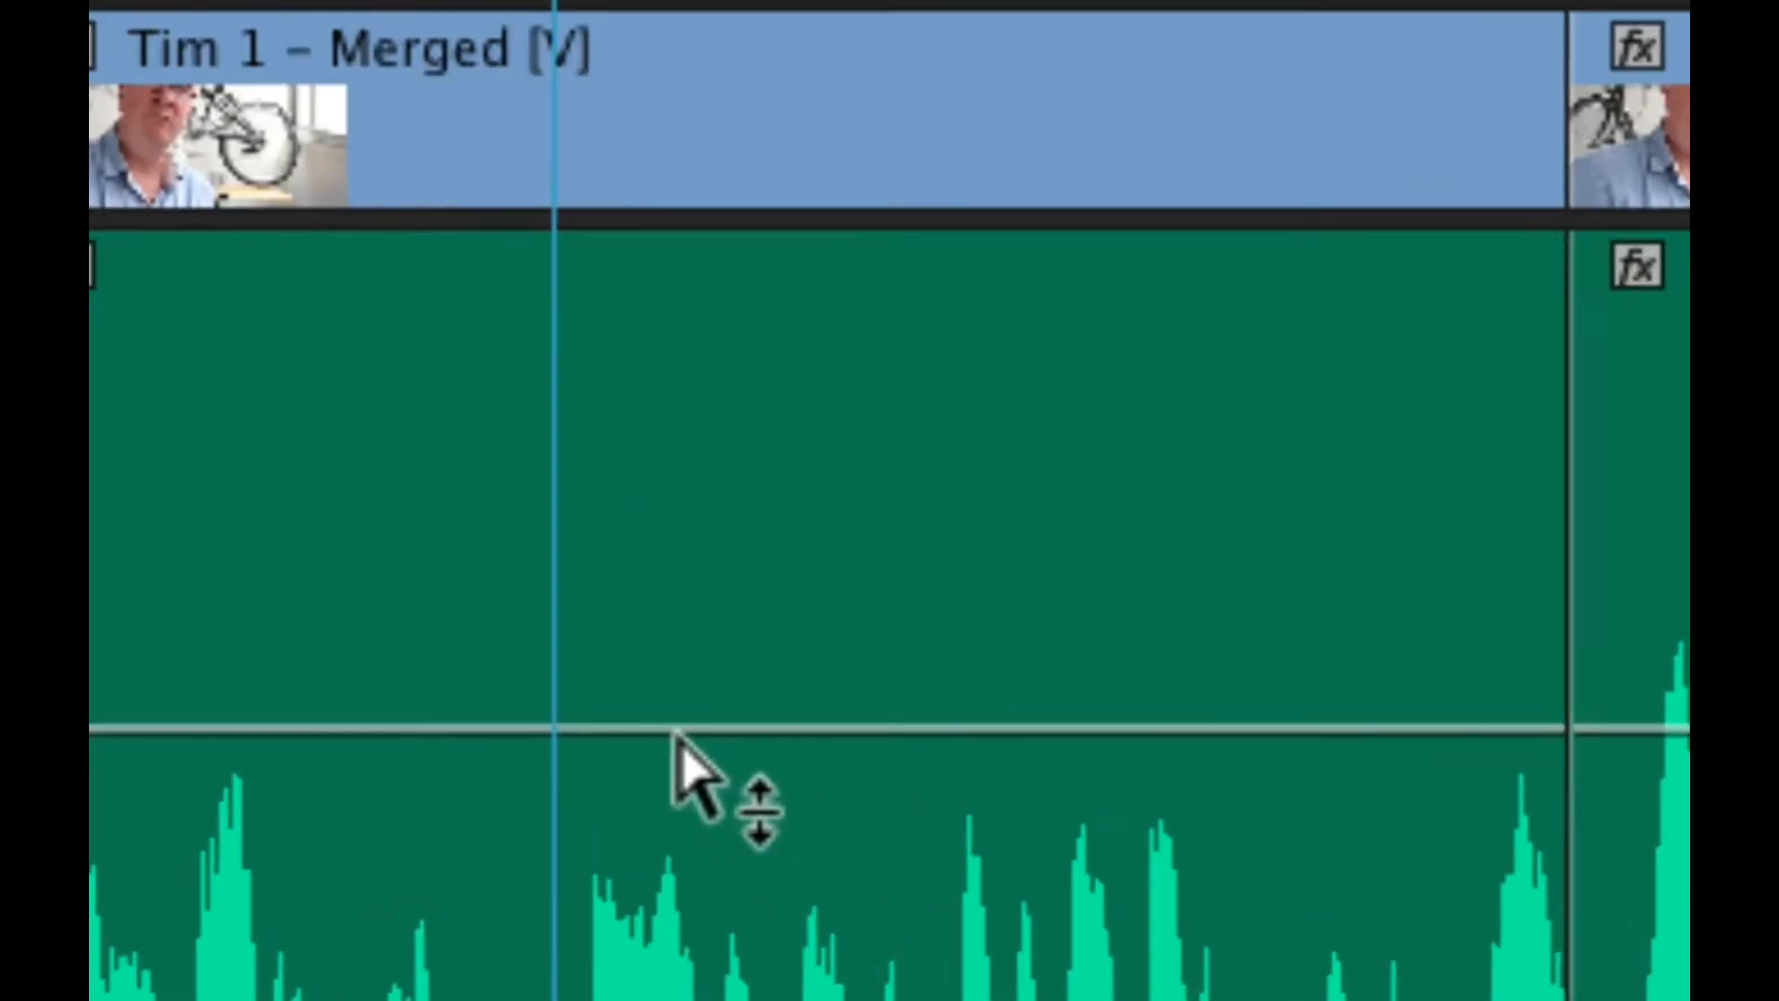
- Try raising the volume line of the first clip on Audio 1, undo it, and try lowering it
mouse_move(768, 773)
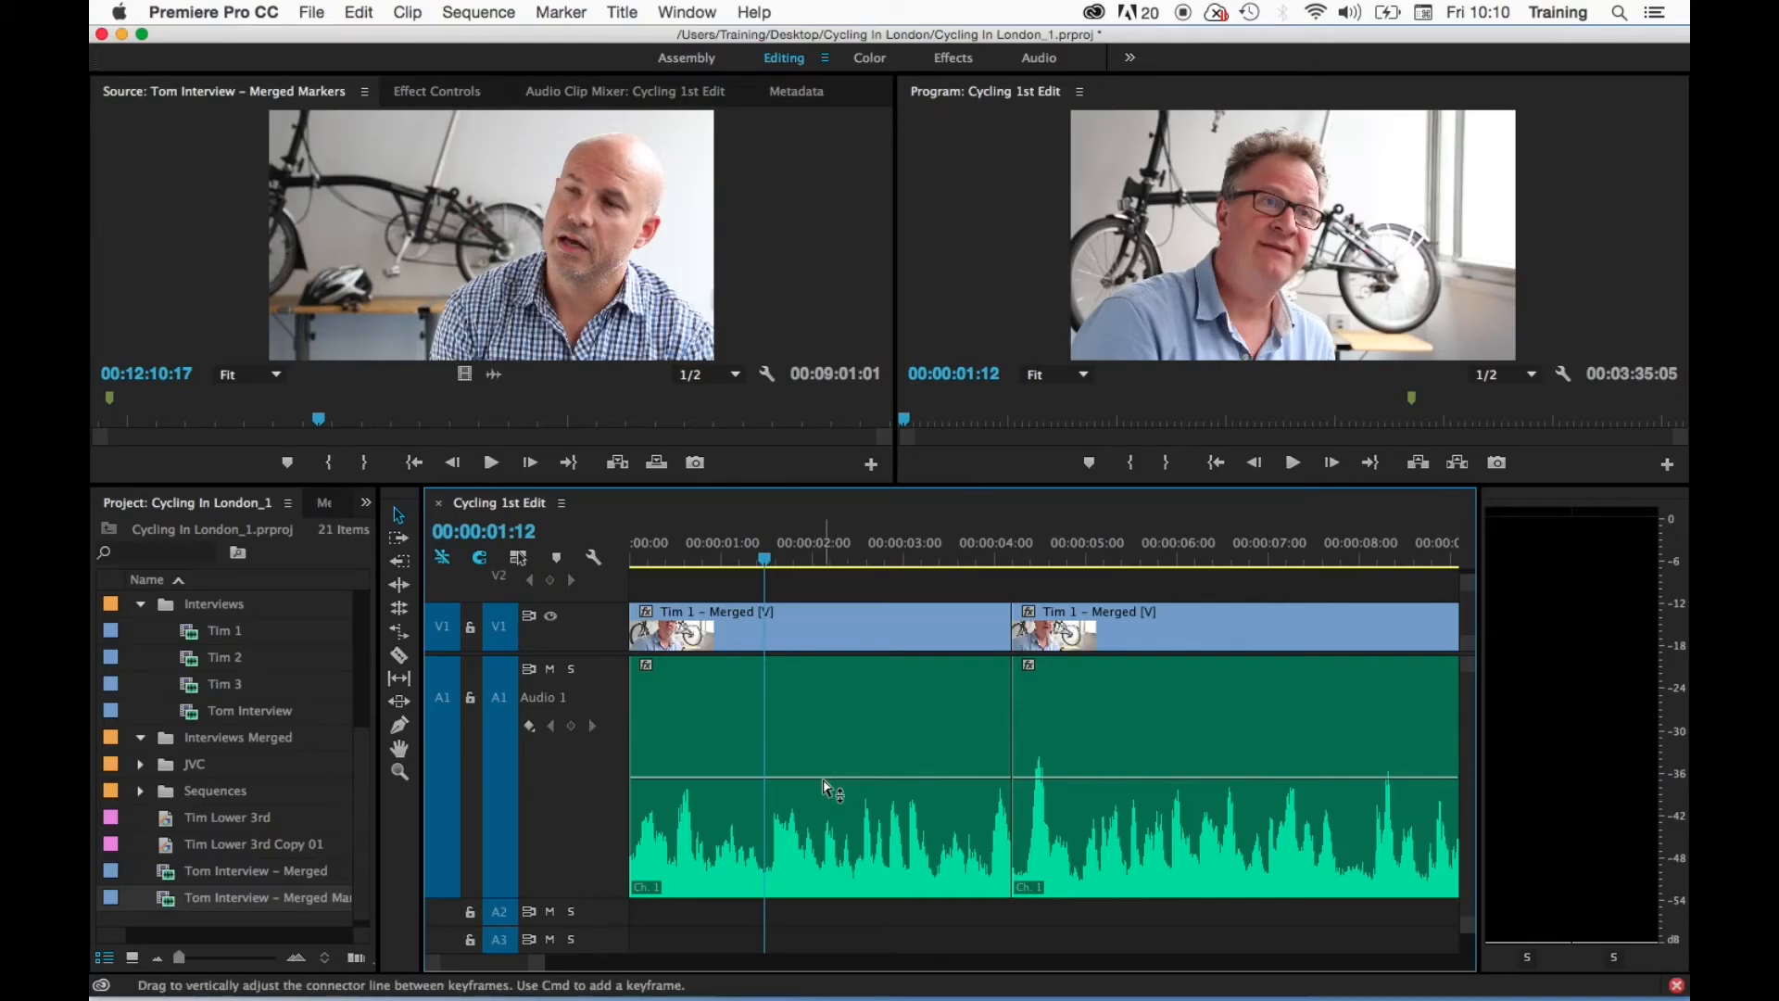
left_click_drag(823, 780, 824, 720)
key("super+z")
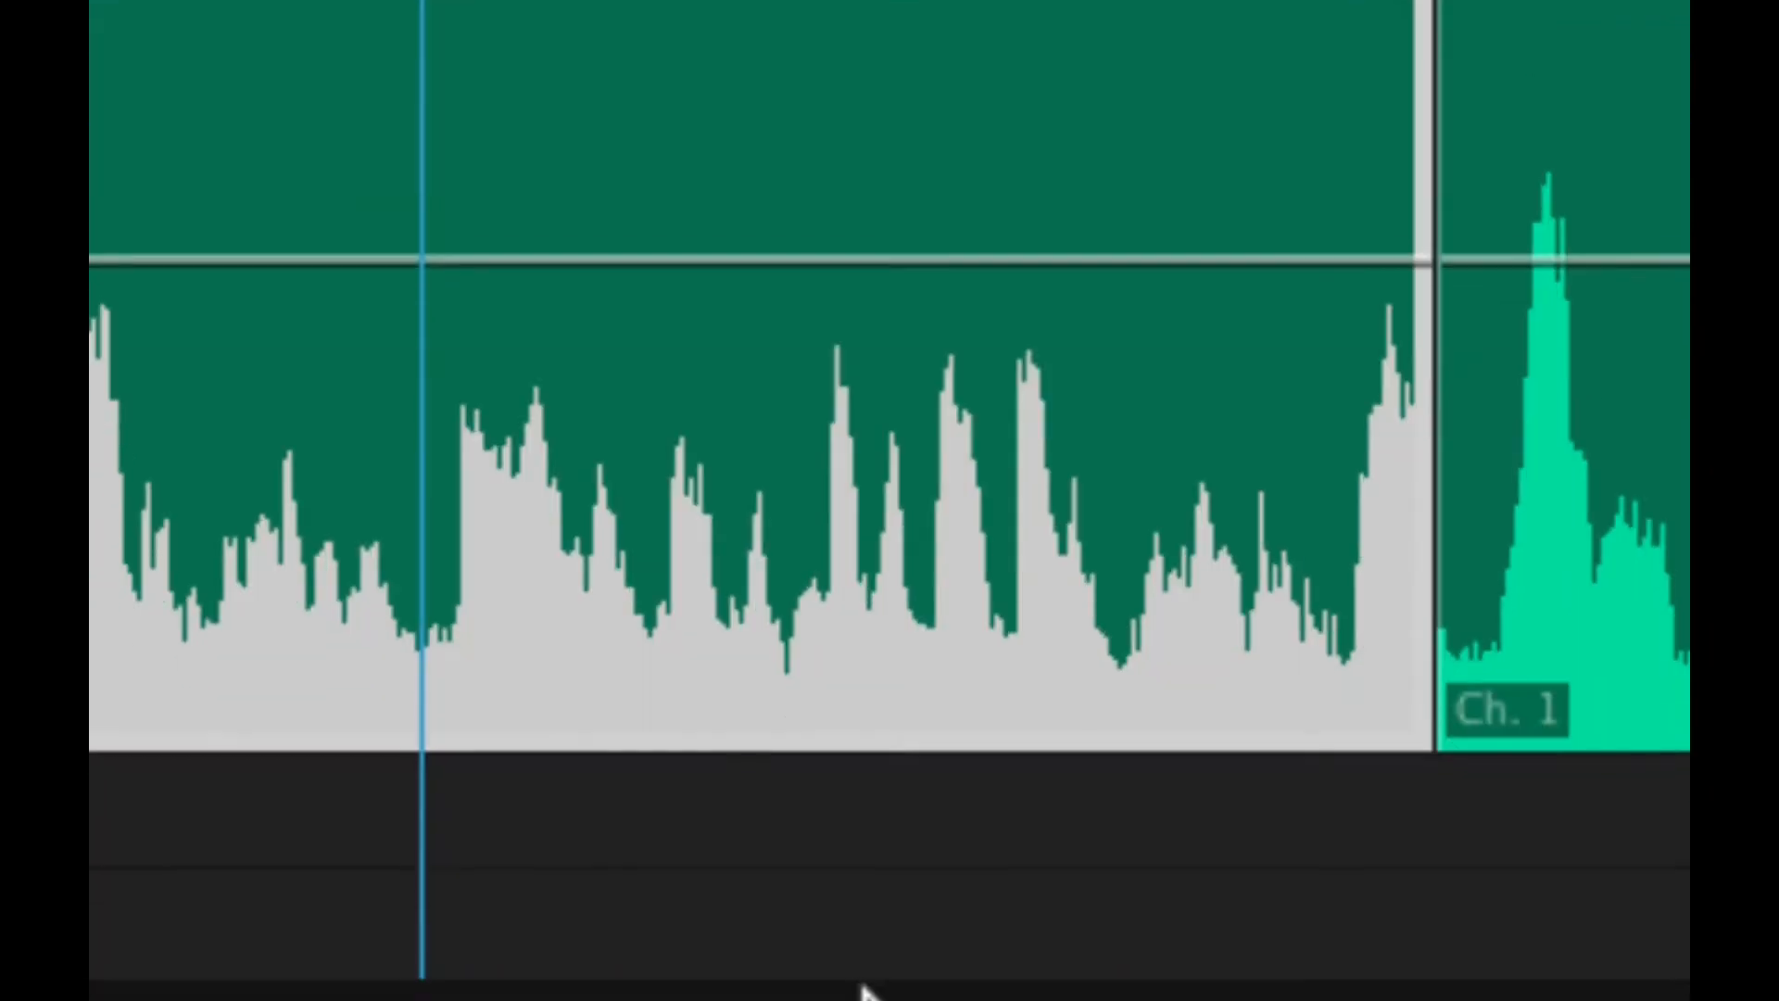
left_click_drag(921, 249, 921, 476)
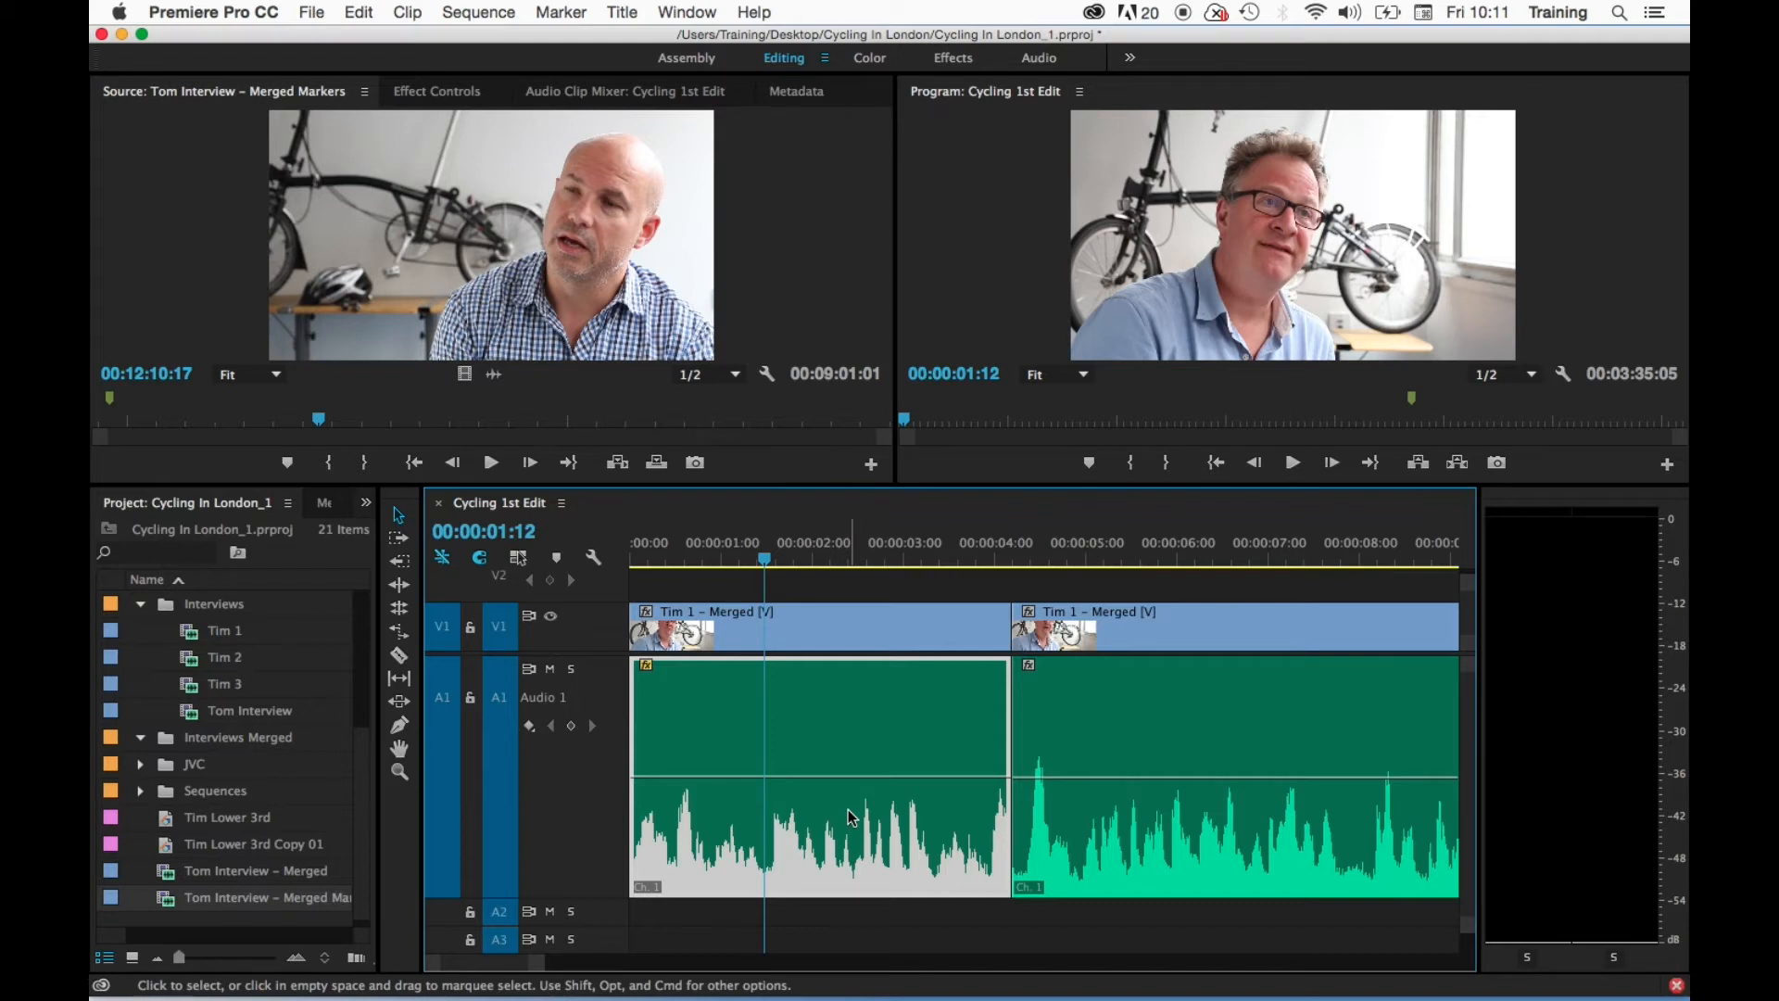
- Mute the computer's sound and play the first clip from near its start to watch the meters
key("XF86AudioMute")
left_click_drag(784, 560, 667, 564)
key("space")
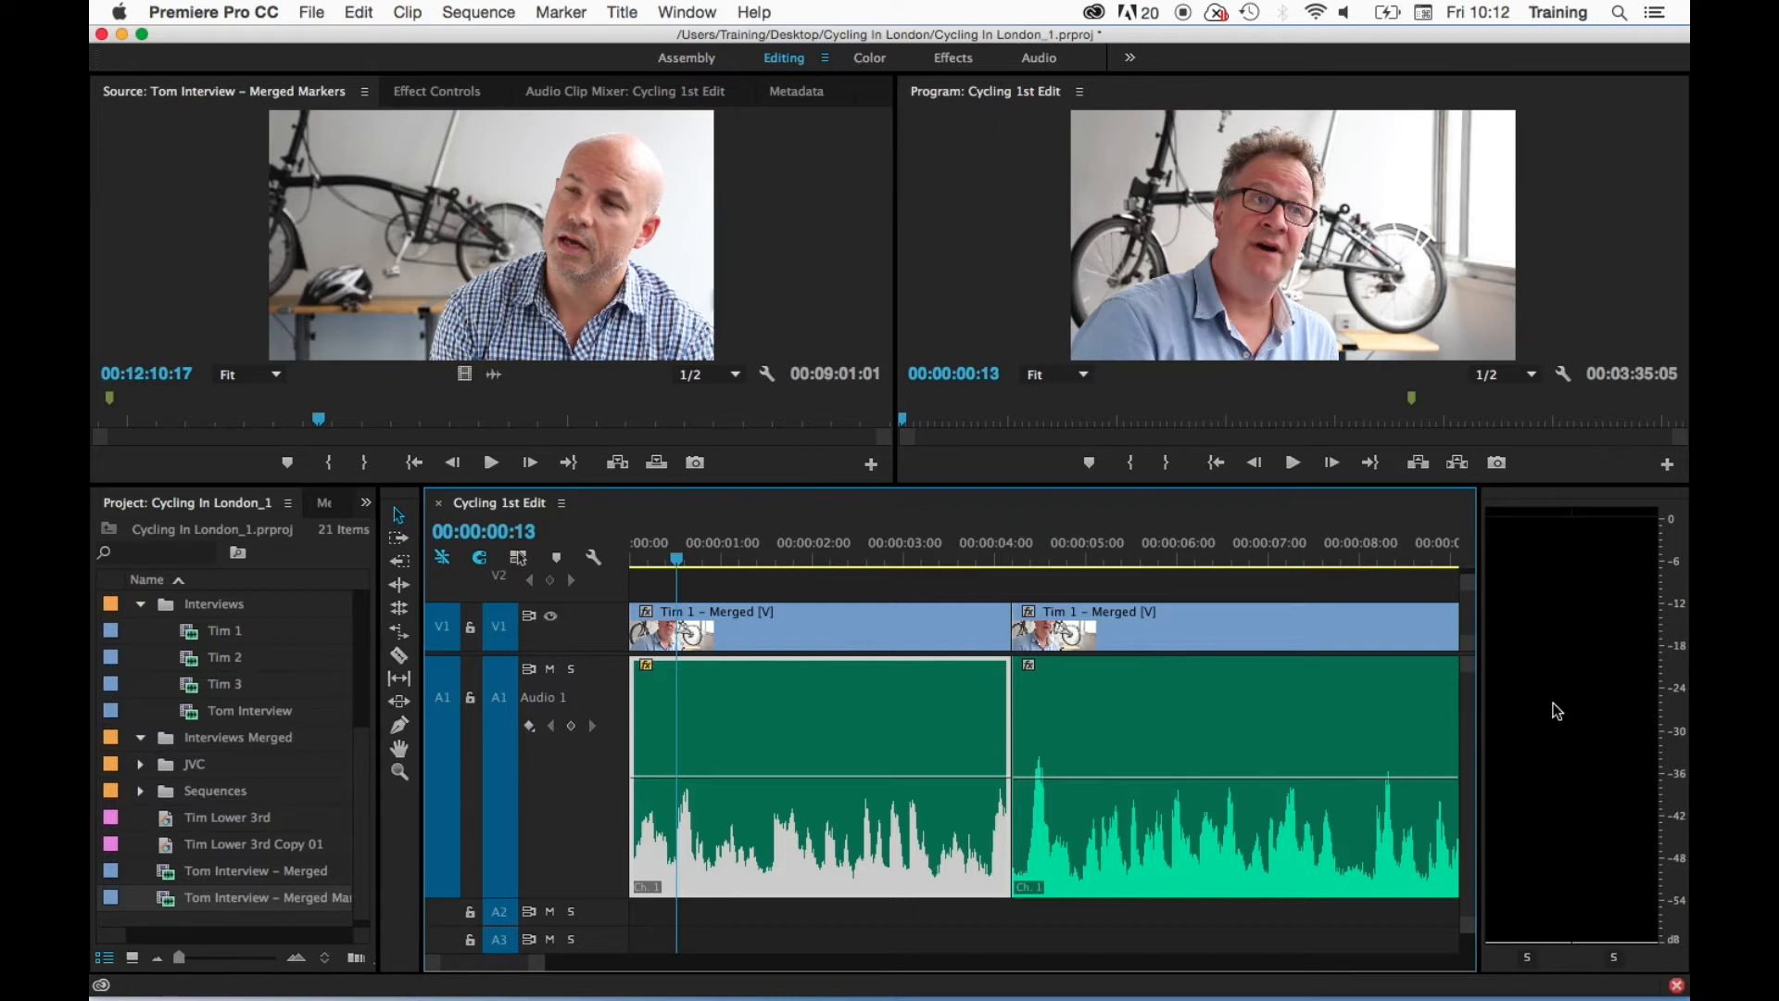
- Set the audio meters to Static Peaks and replay the first clip to check its held peak level
right_click(1531, 702)
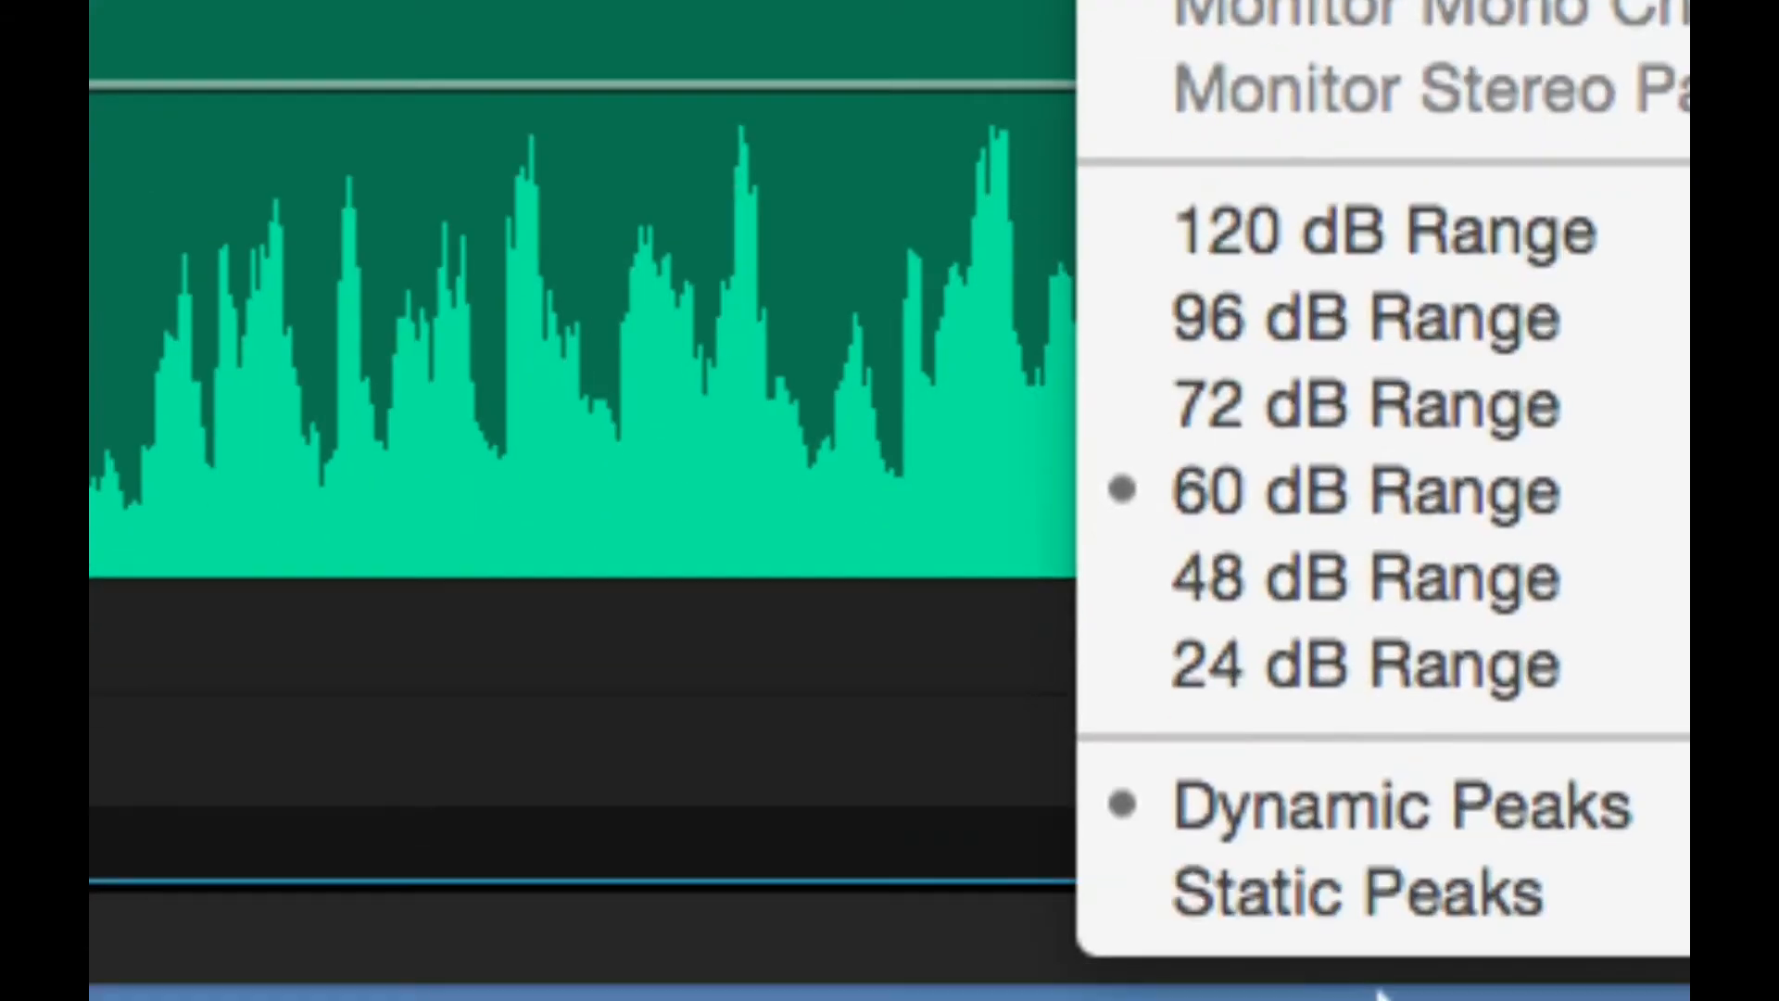
left_click(1361, 894)
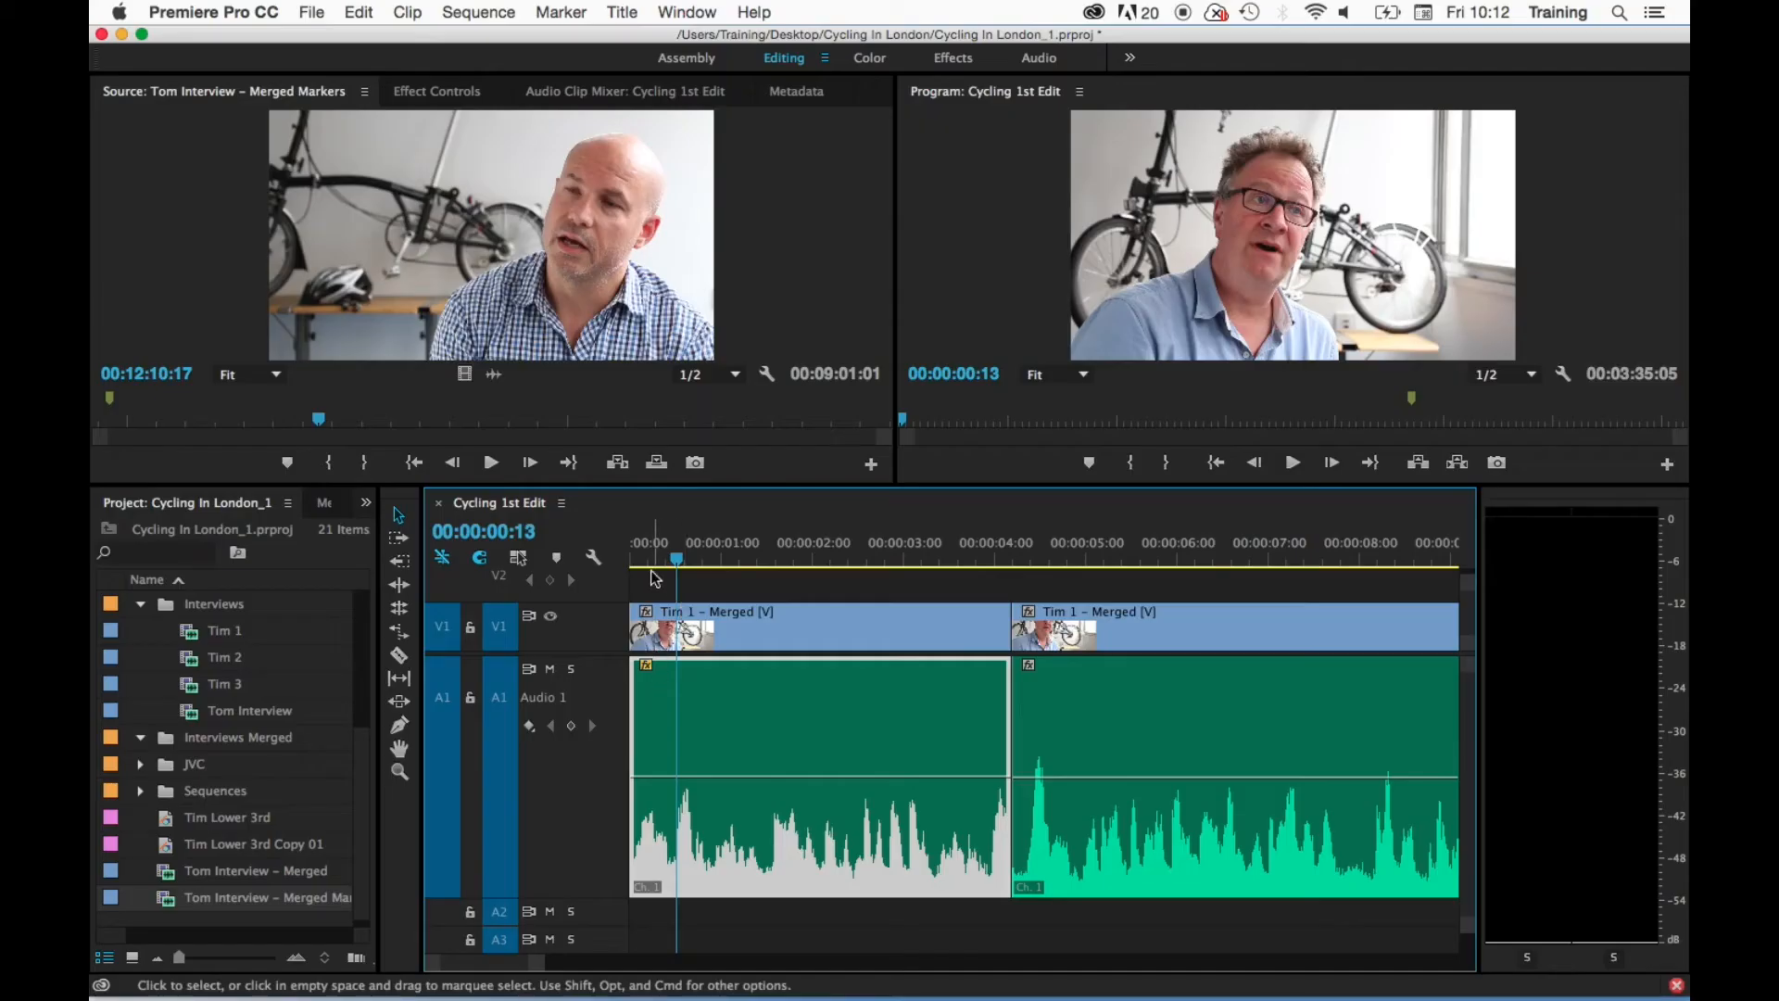
left_click(648, 561)
key("space")
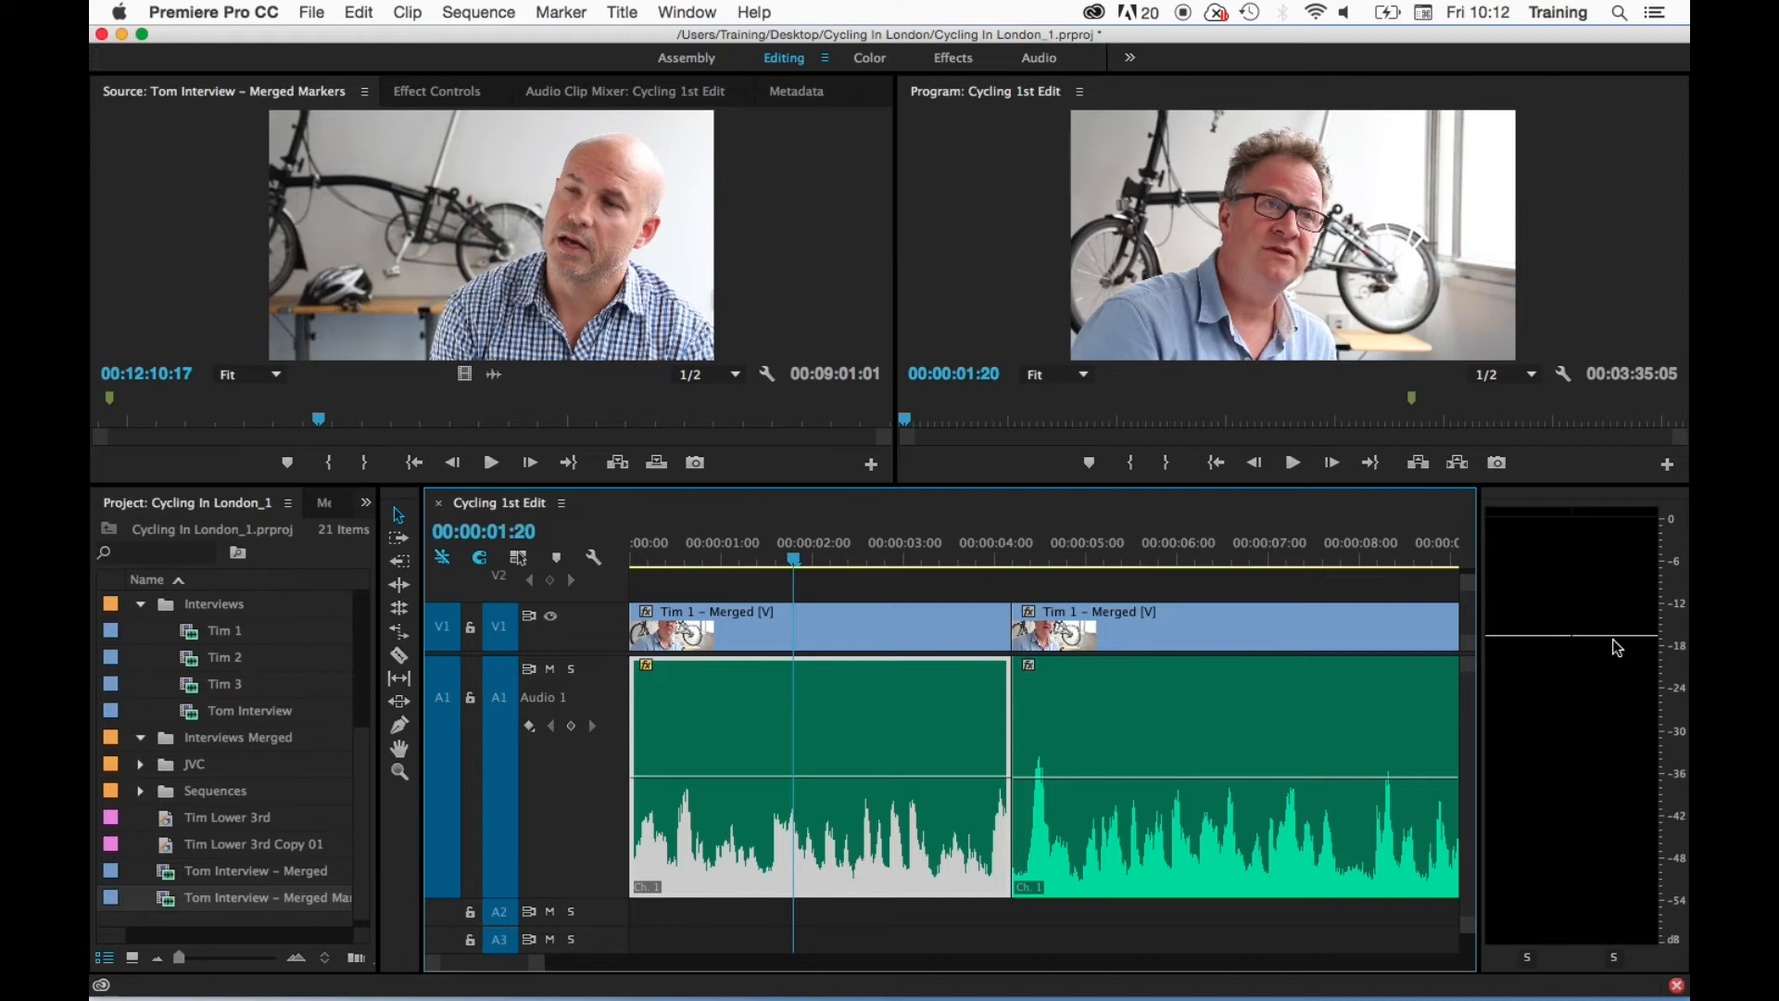
left_click(1590, 699)
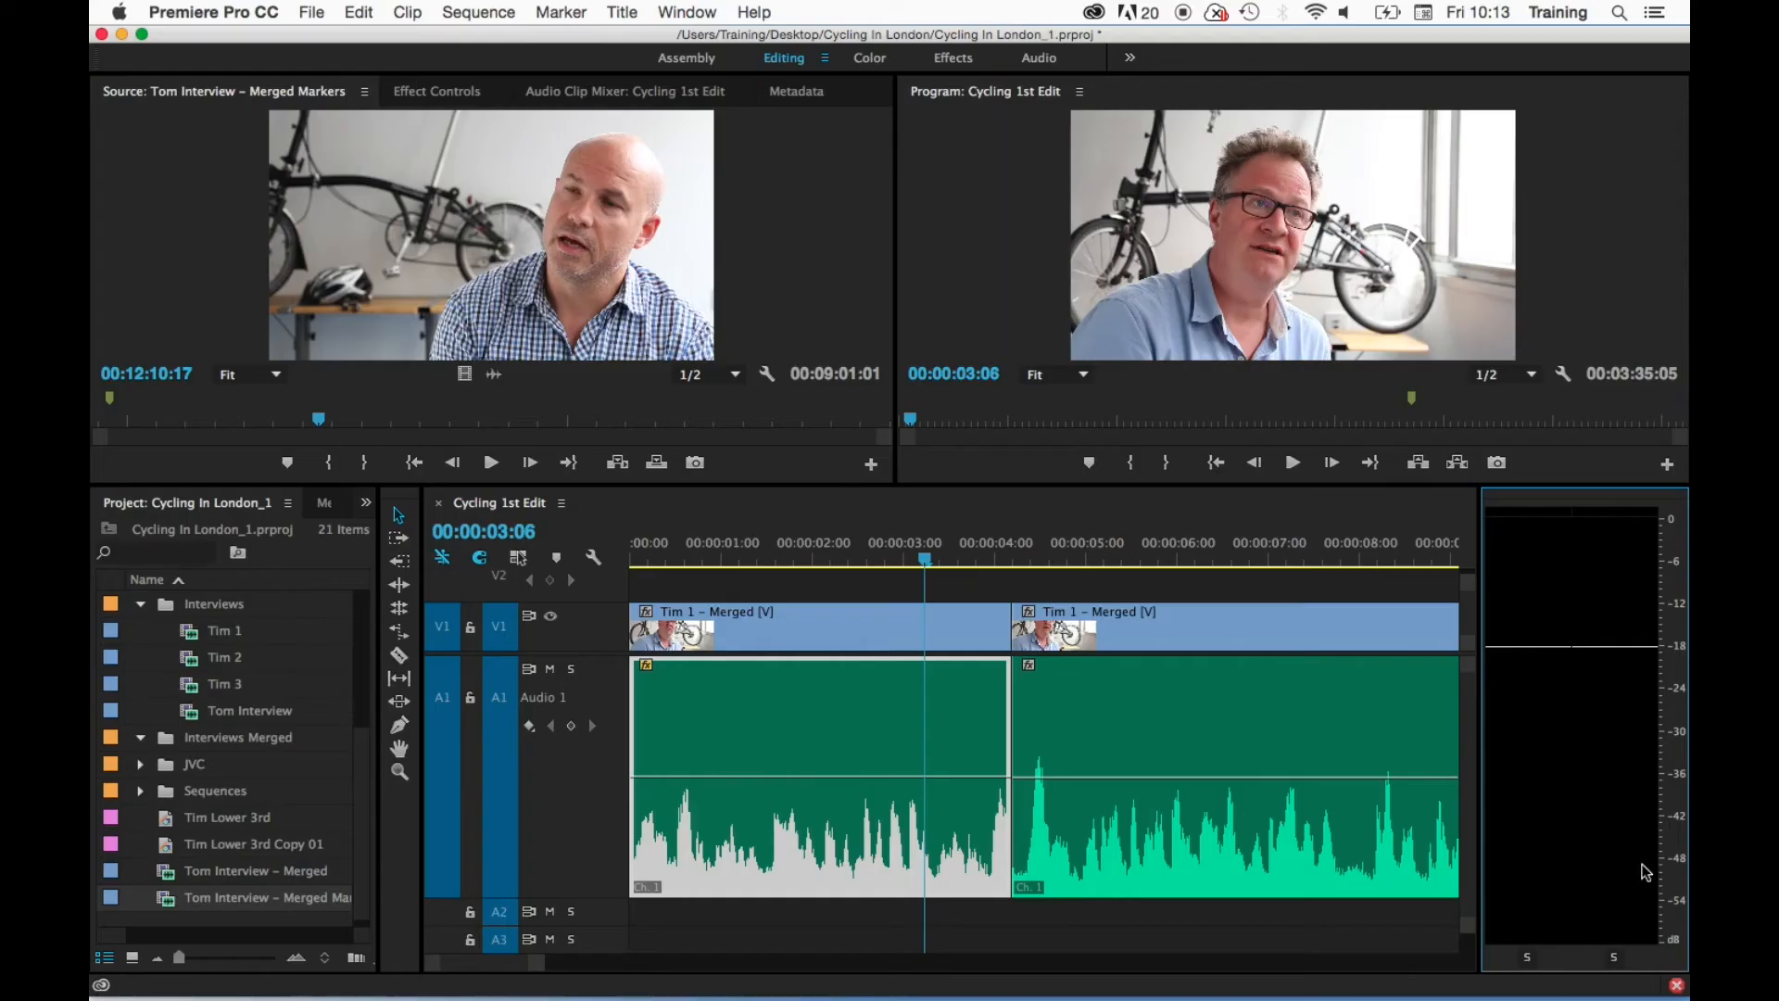
- Try the 24 dB range and the 120 dB range on the audio meters
right_click(1590, 757)
left_click(1510, 918)
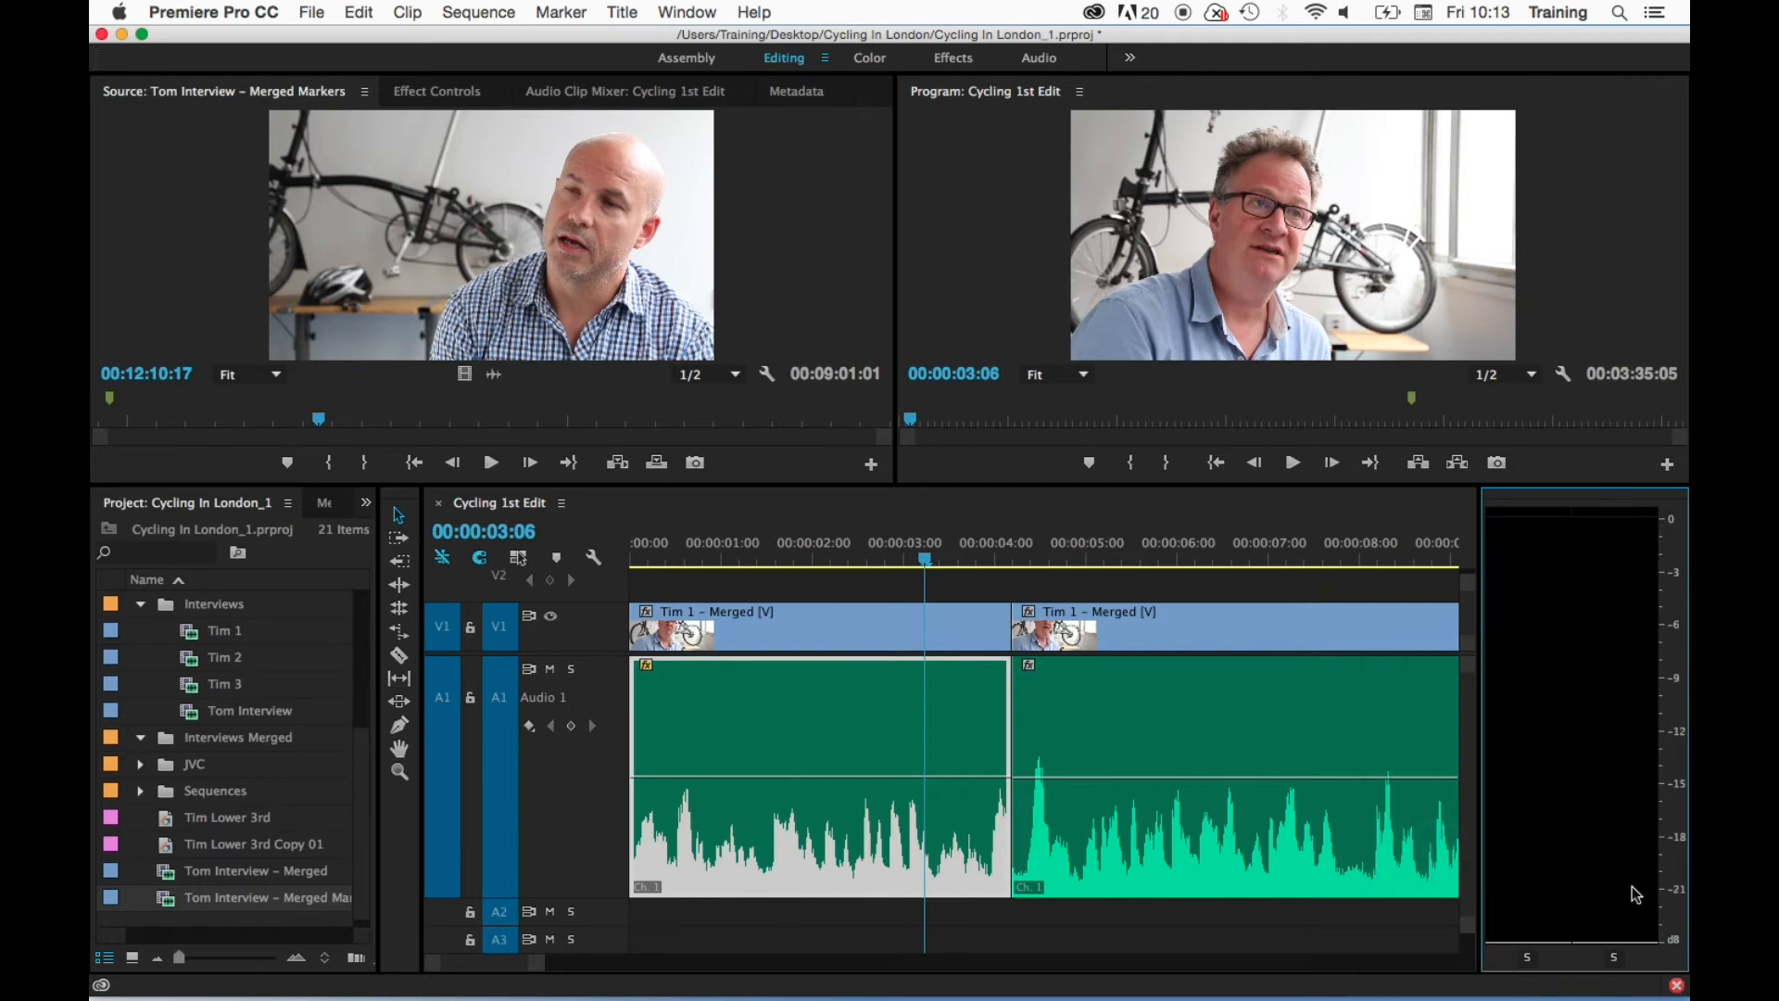
right_click(1577, 760)
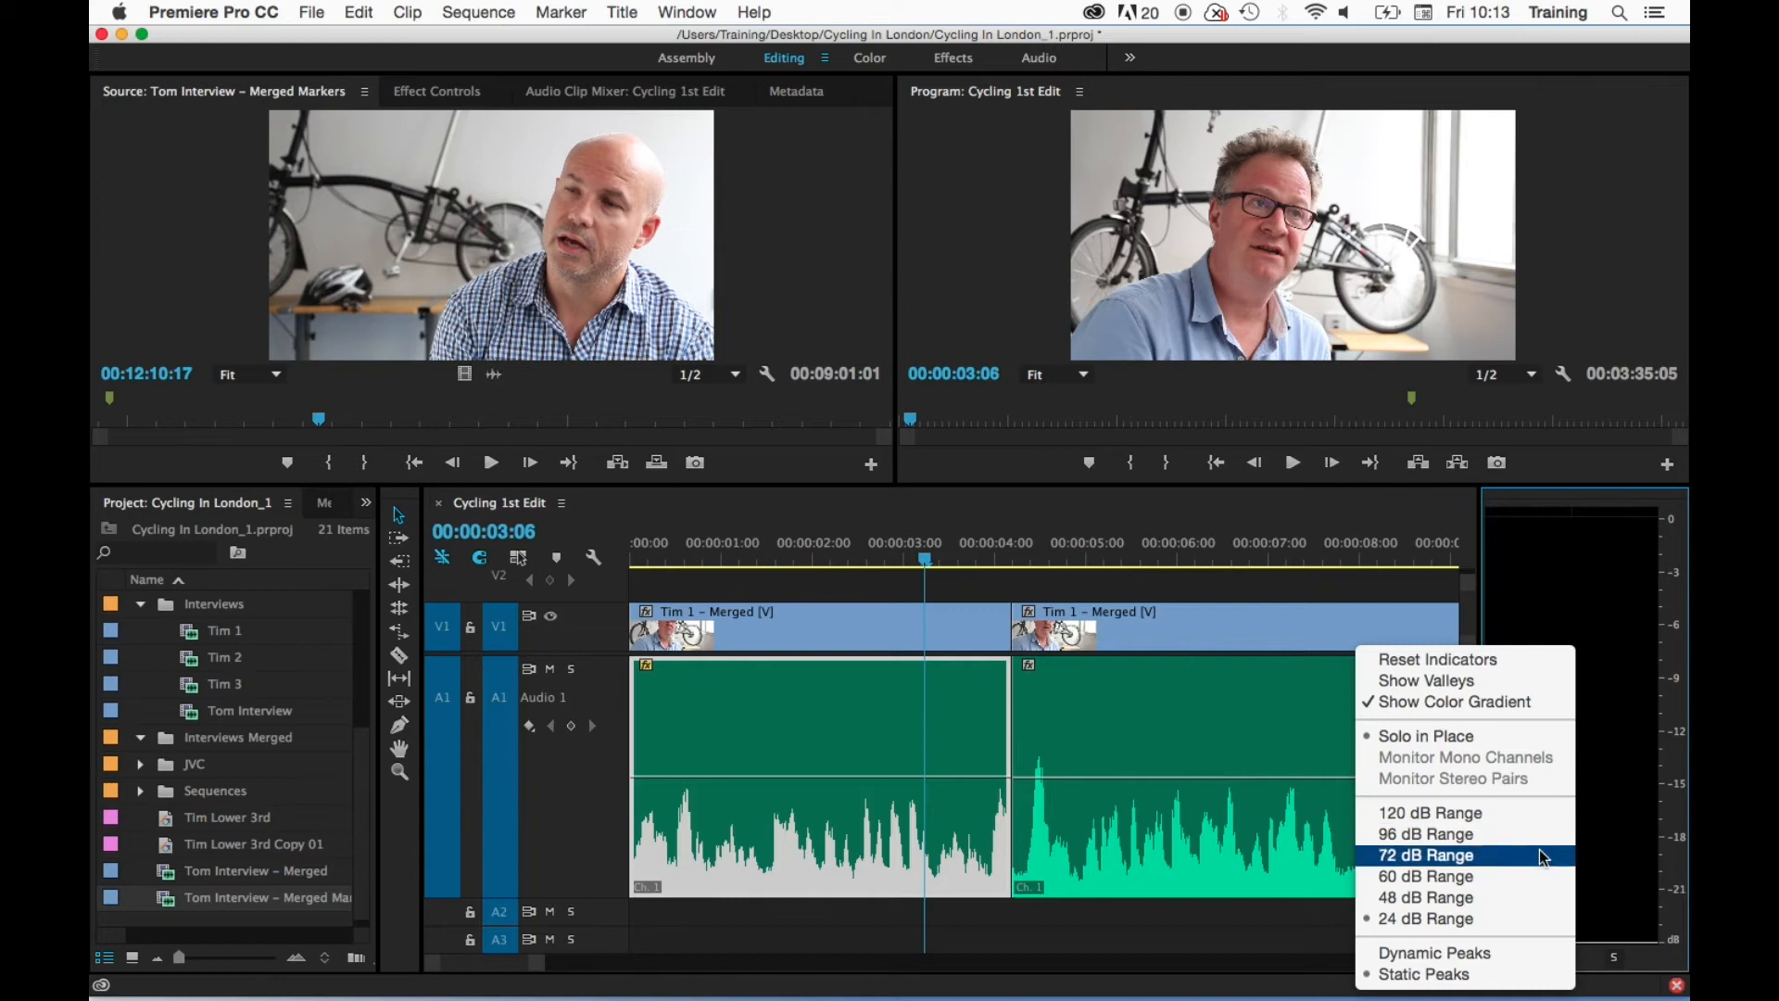
left_click(1520, 815)
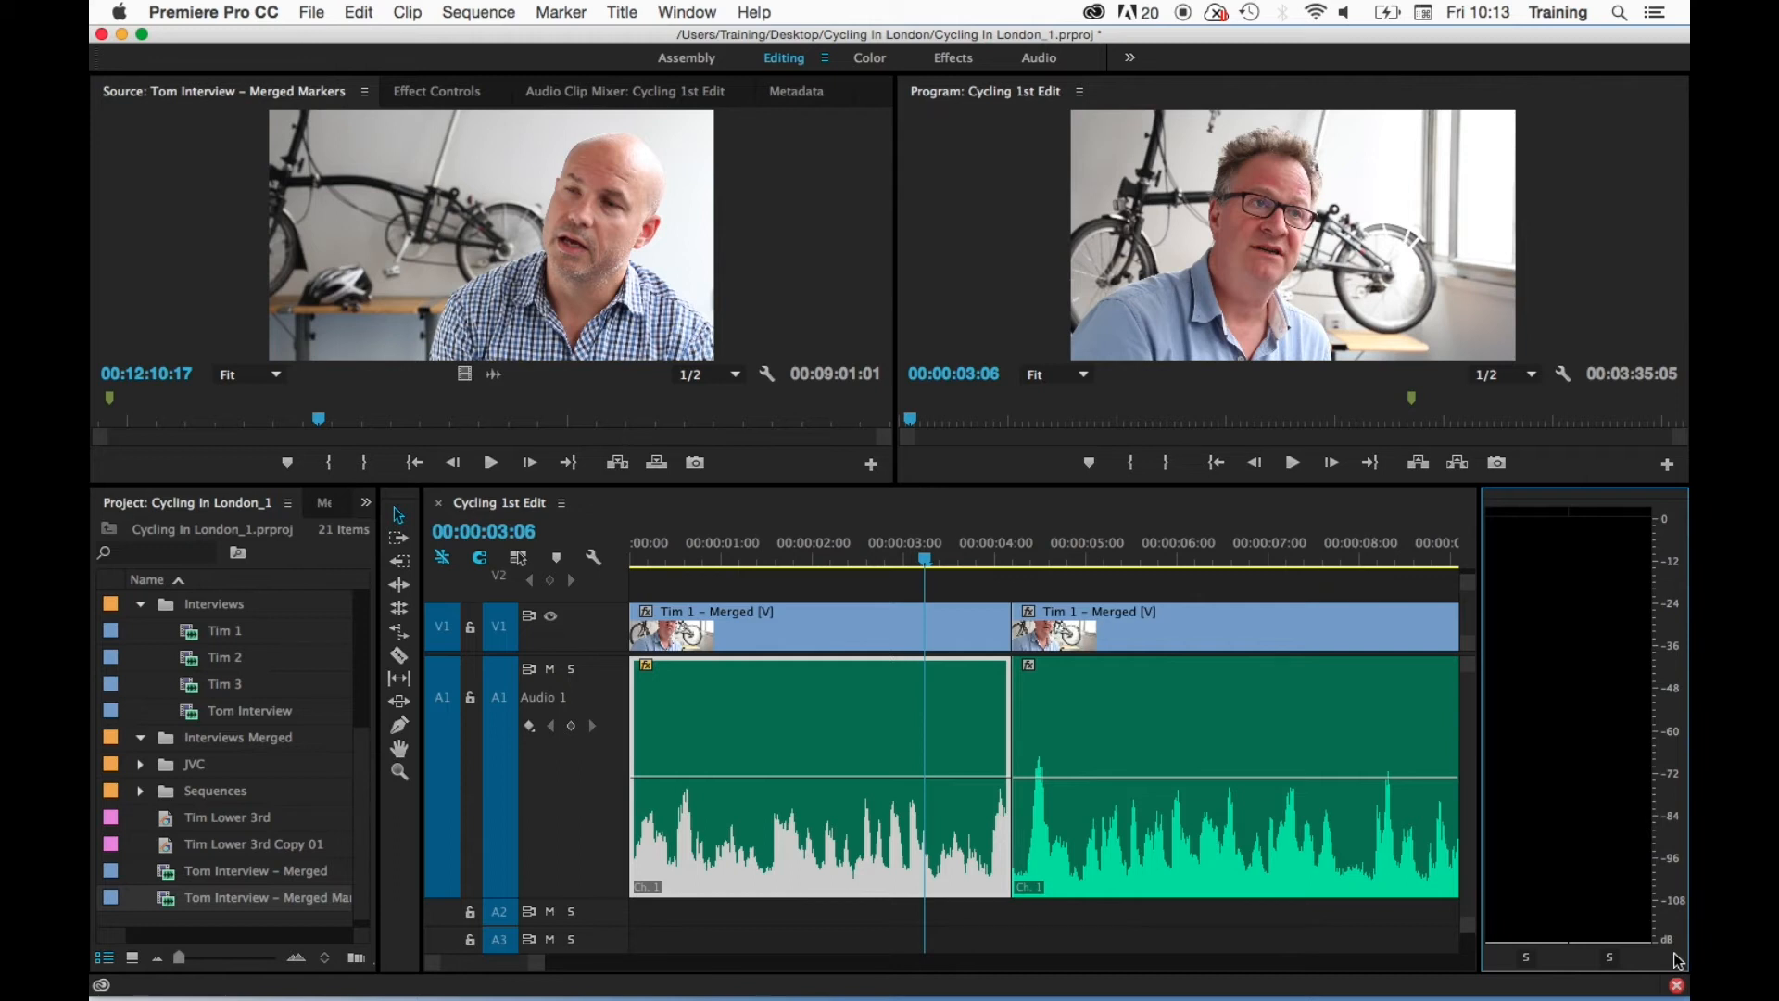
- Compare the 48 dB and 24 dB ranges on the audio meters and settle on the 48 dB range
right_click(1545, 712)
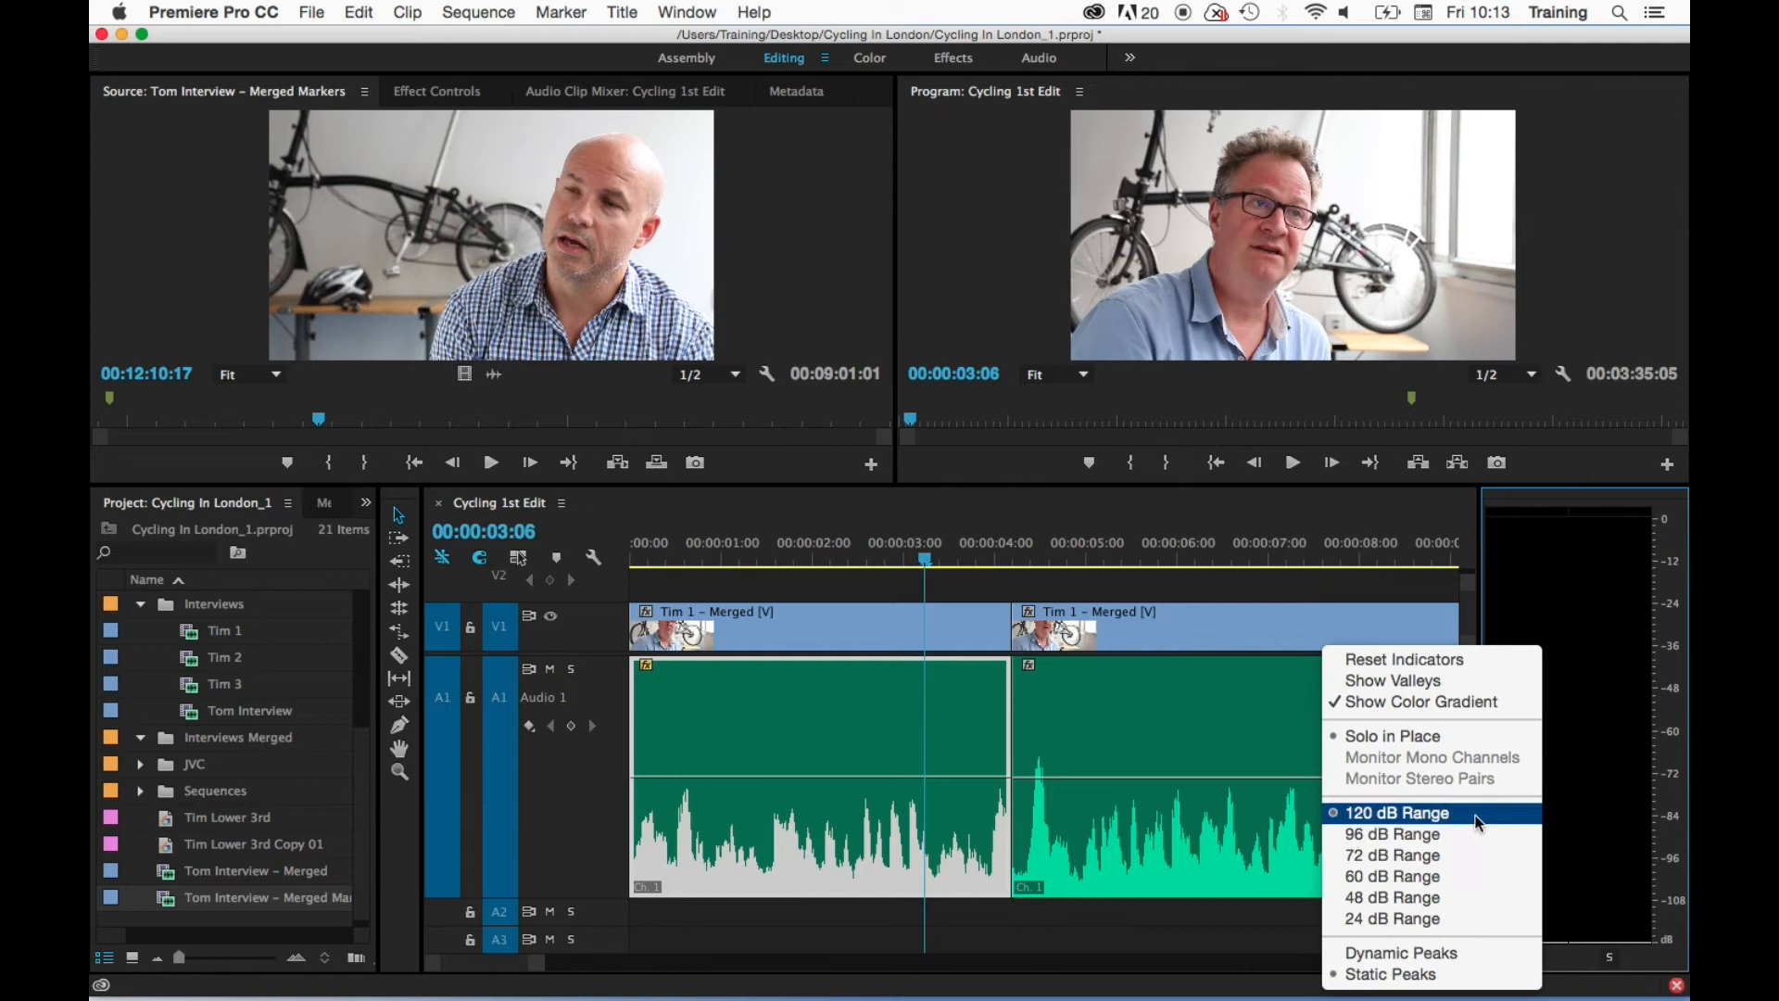
left_click(1449, 896)
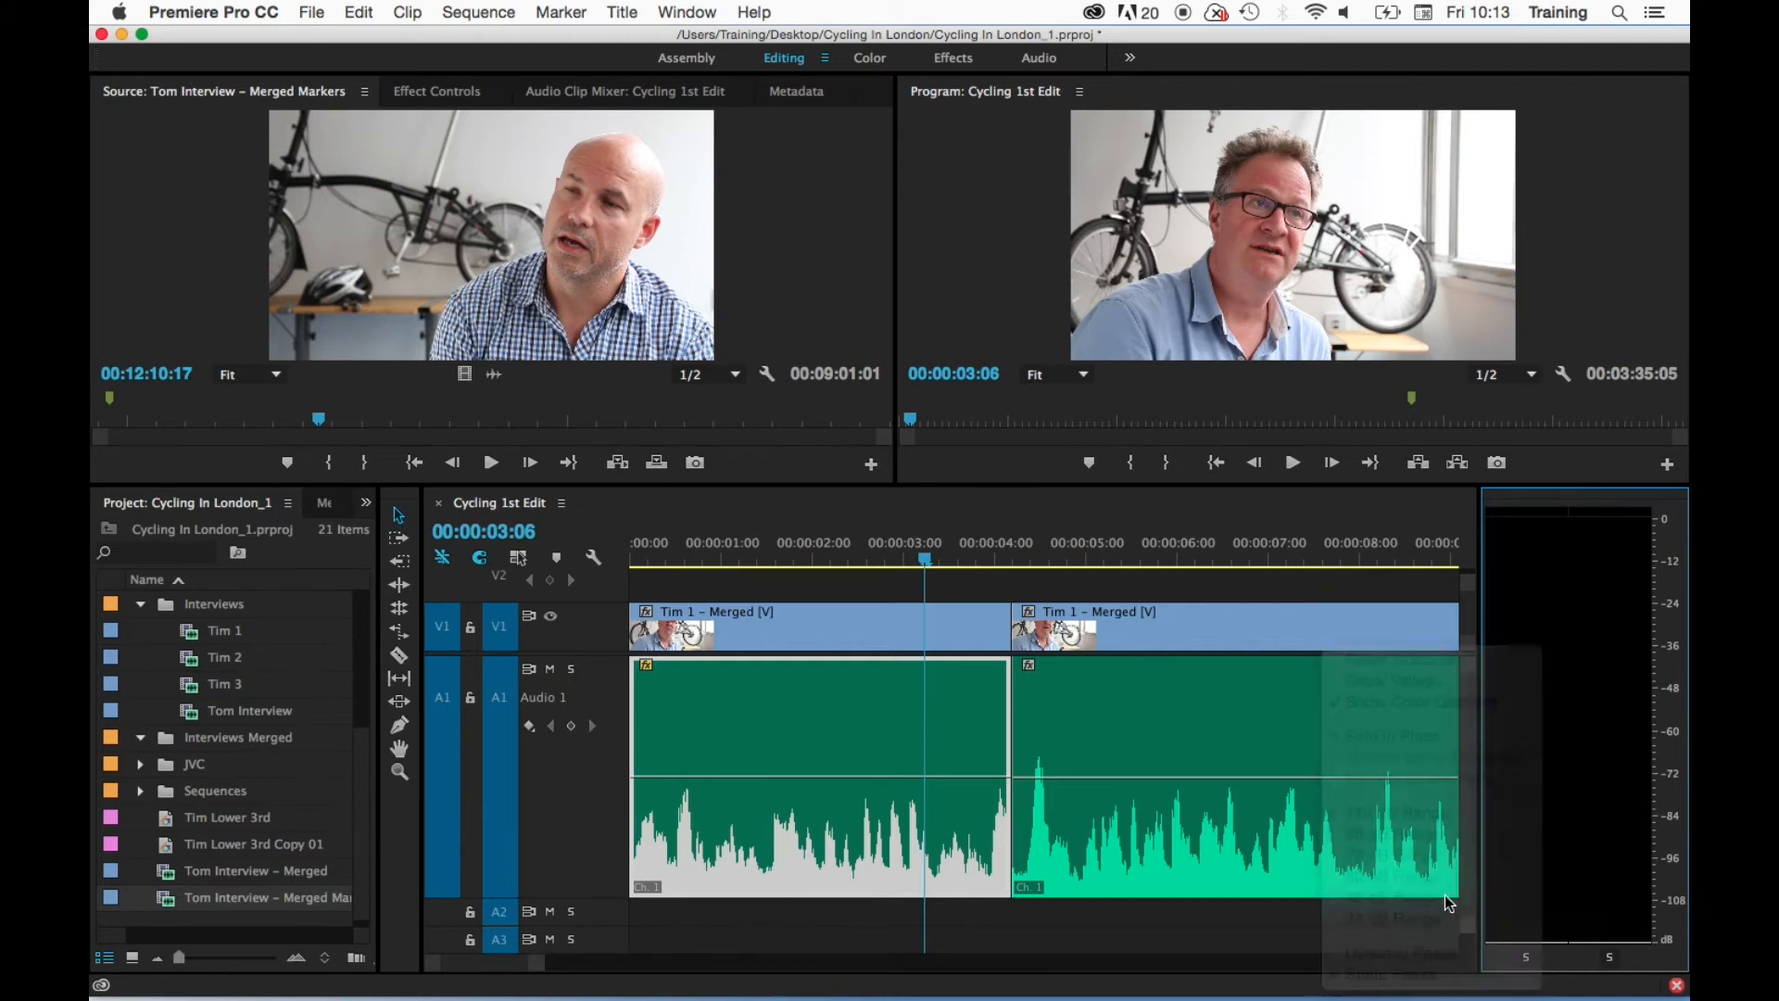
right_click(1538, 746)
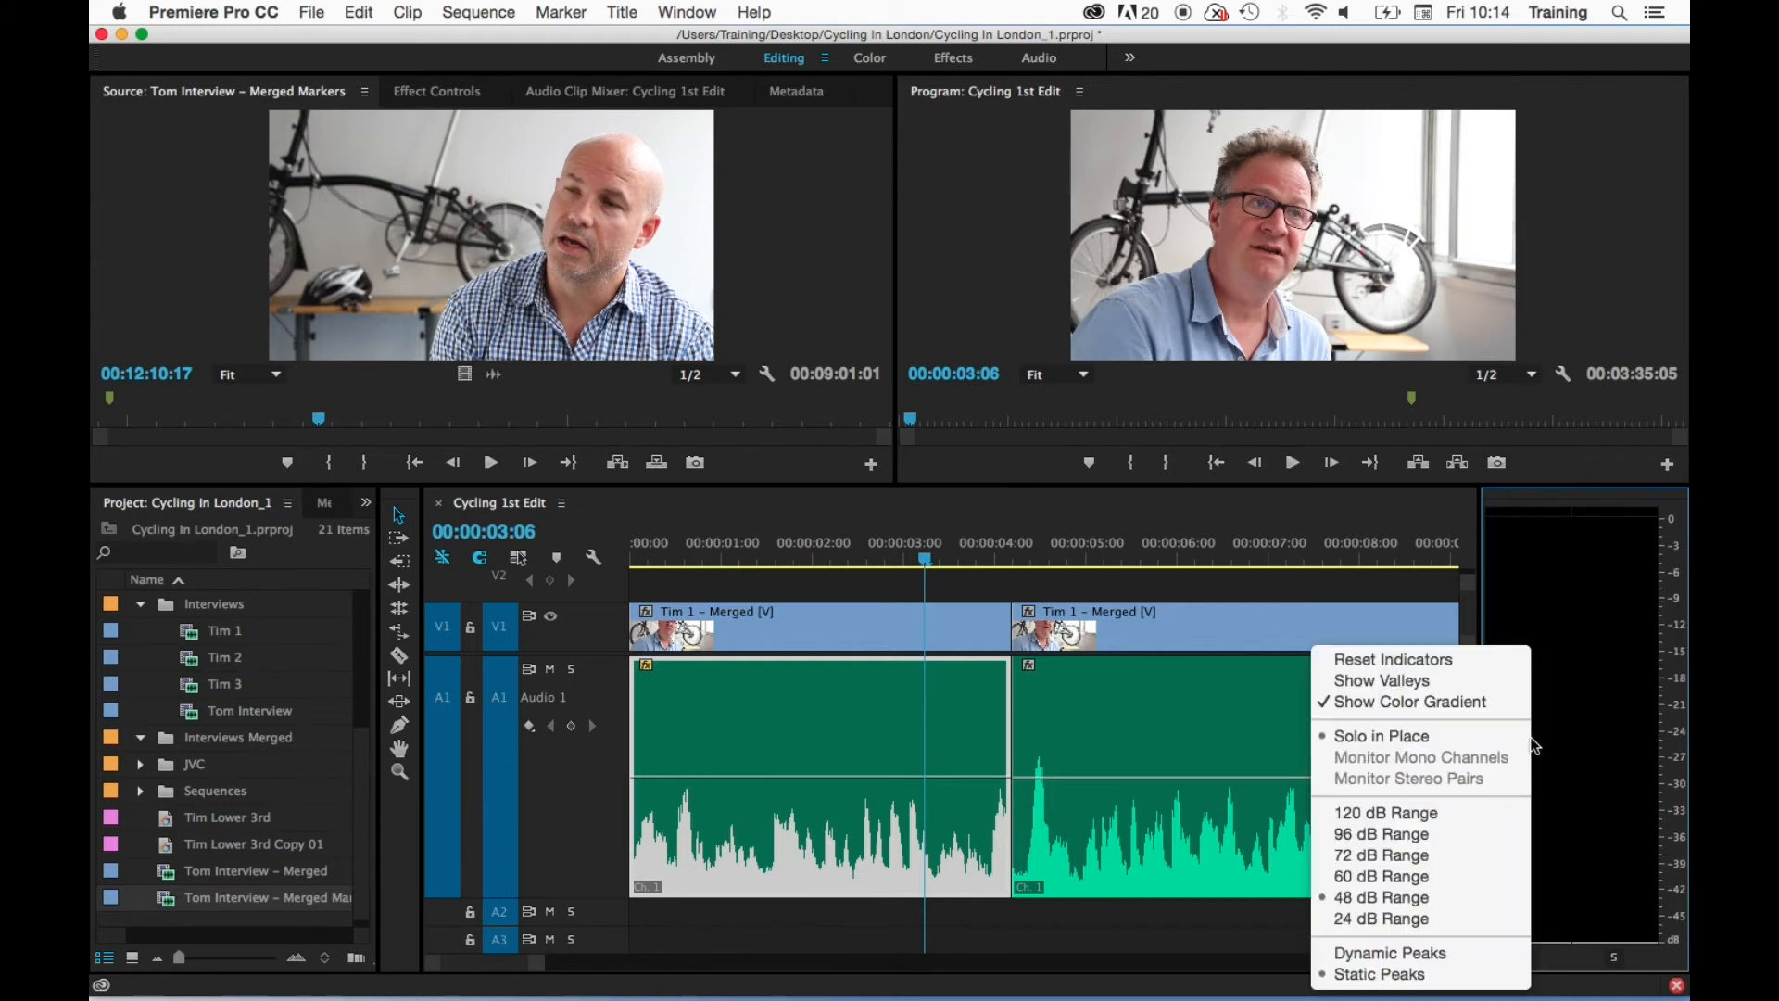
left_click(1442, 919)
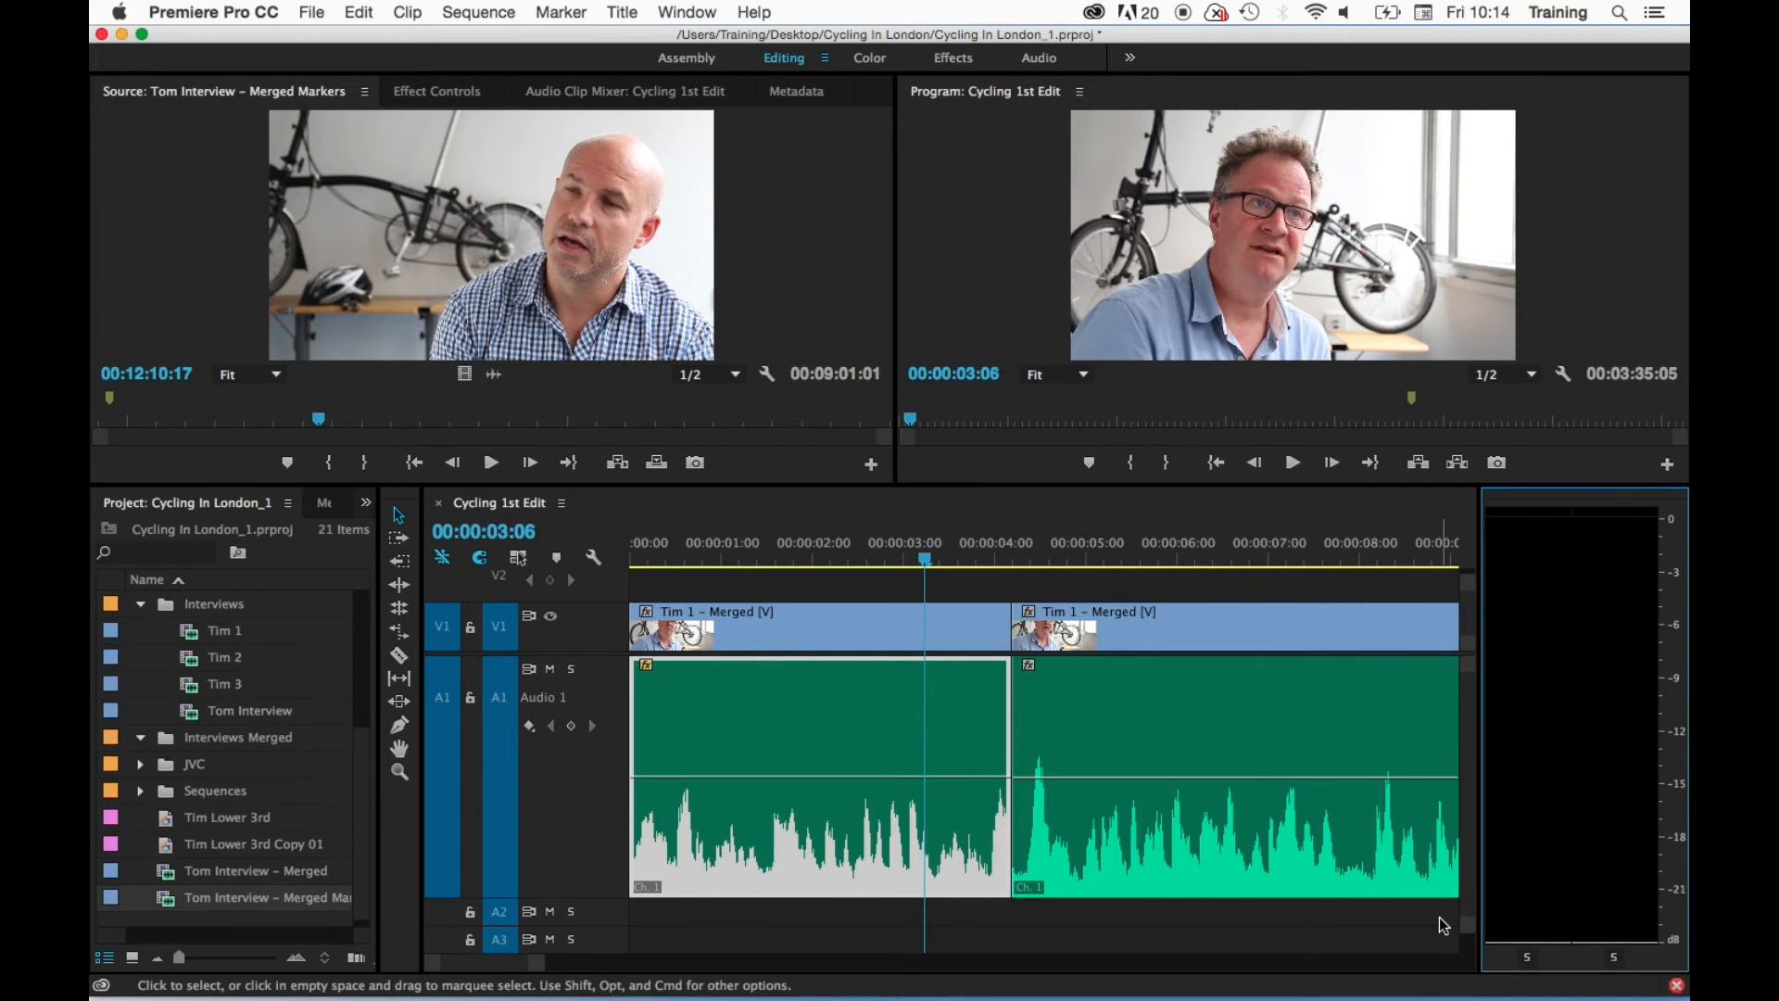
right_click(1619, 780)
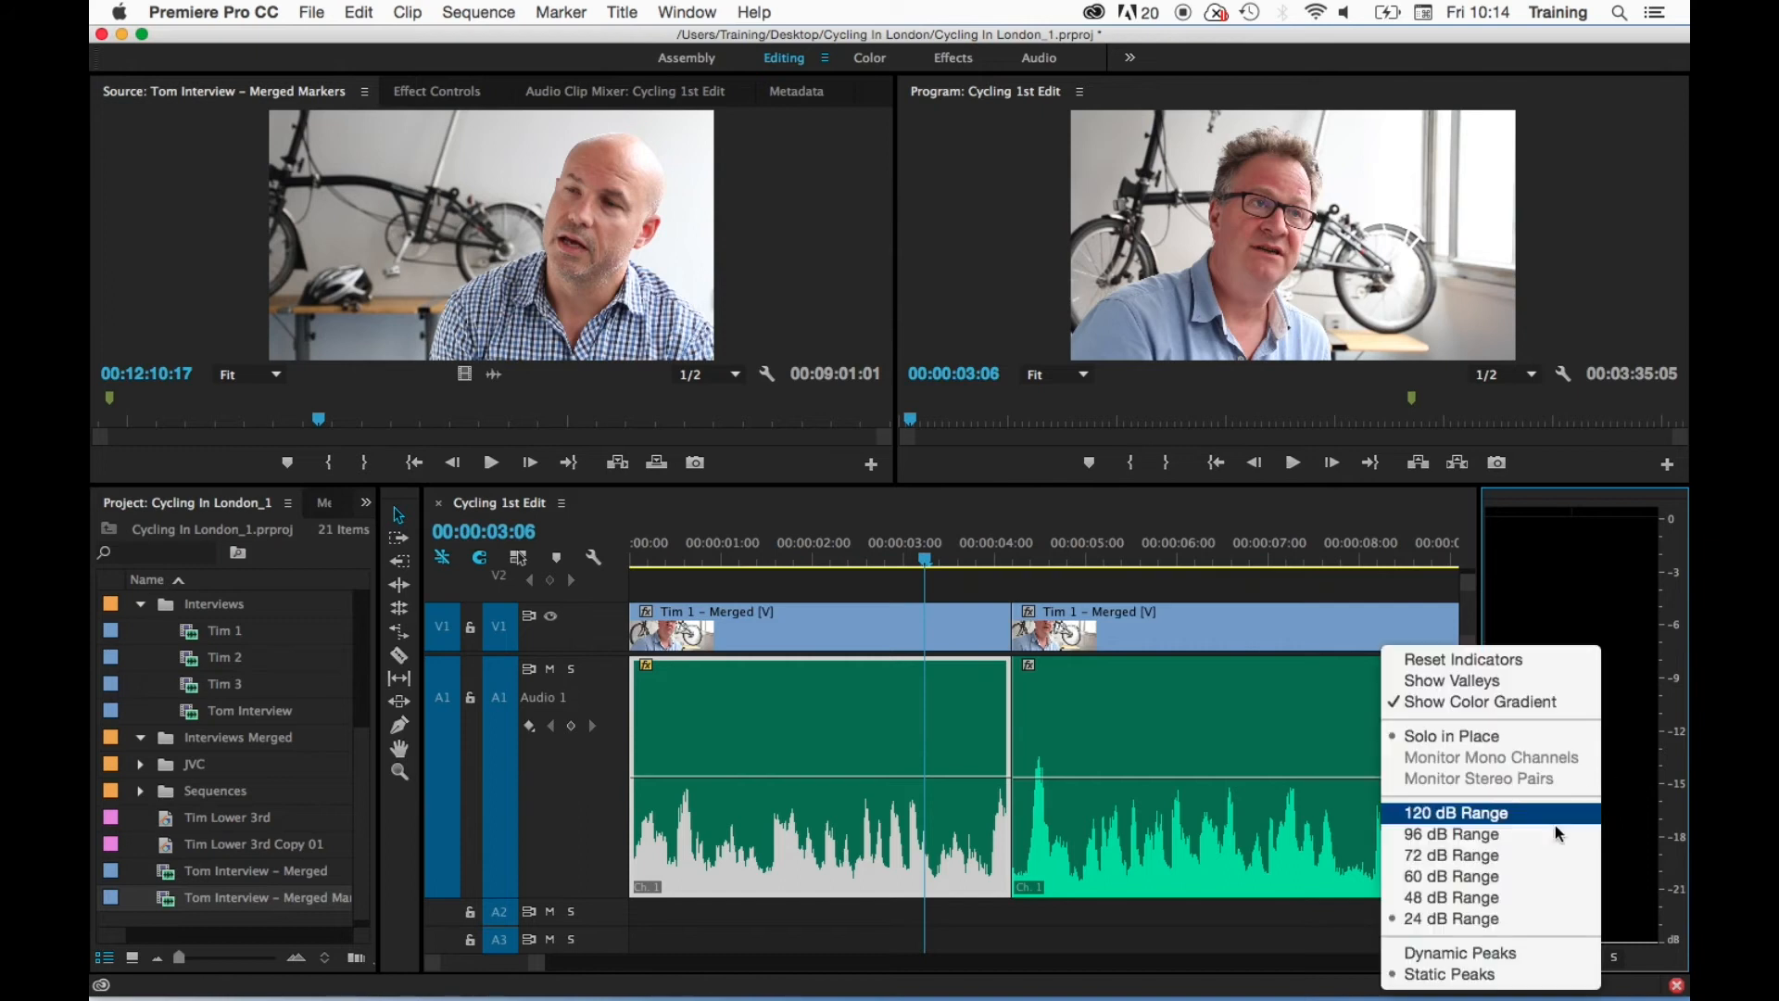
left_click(1519, 897)
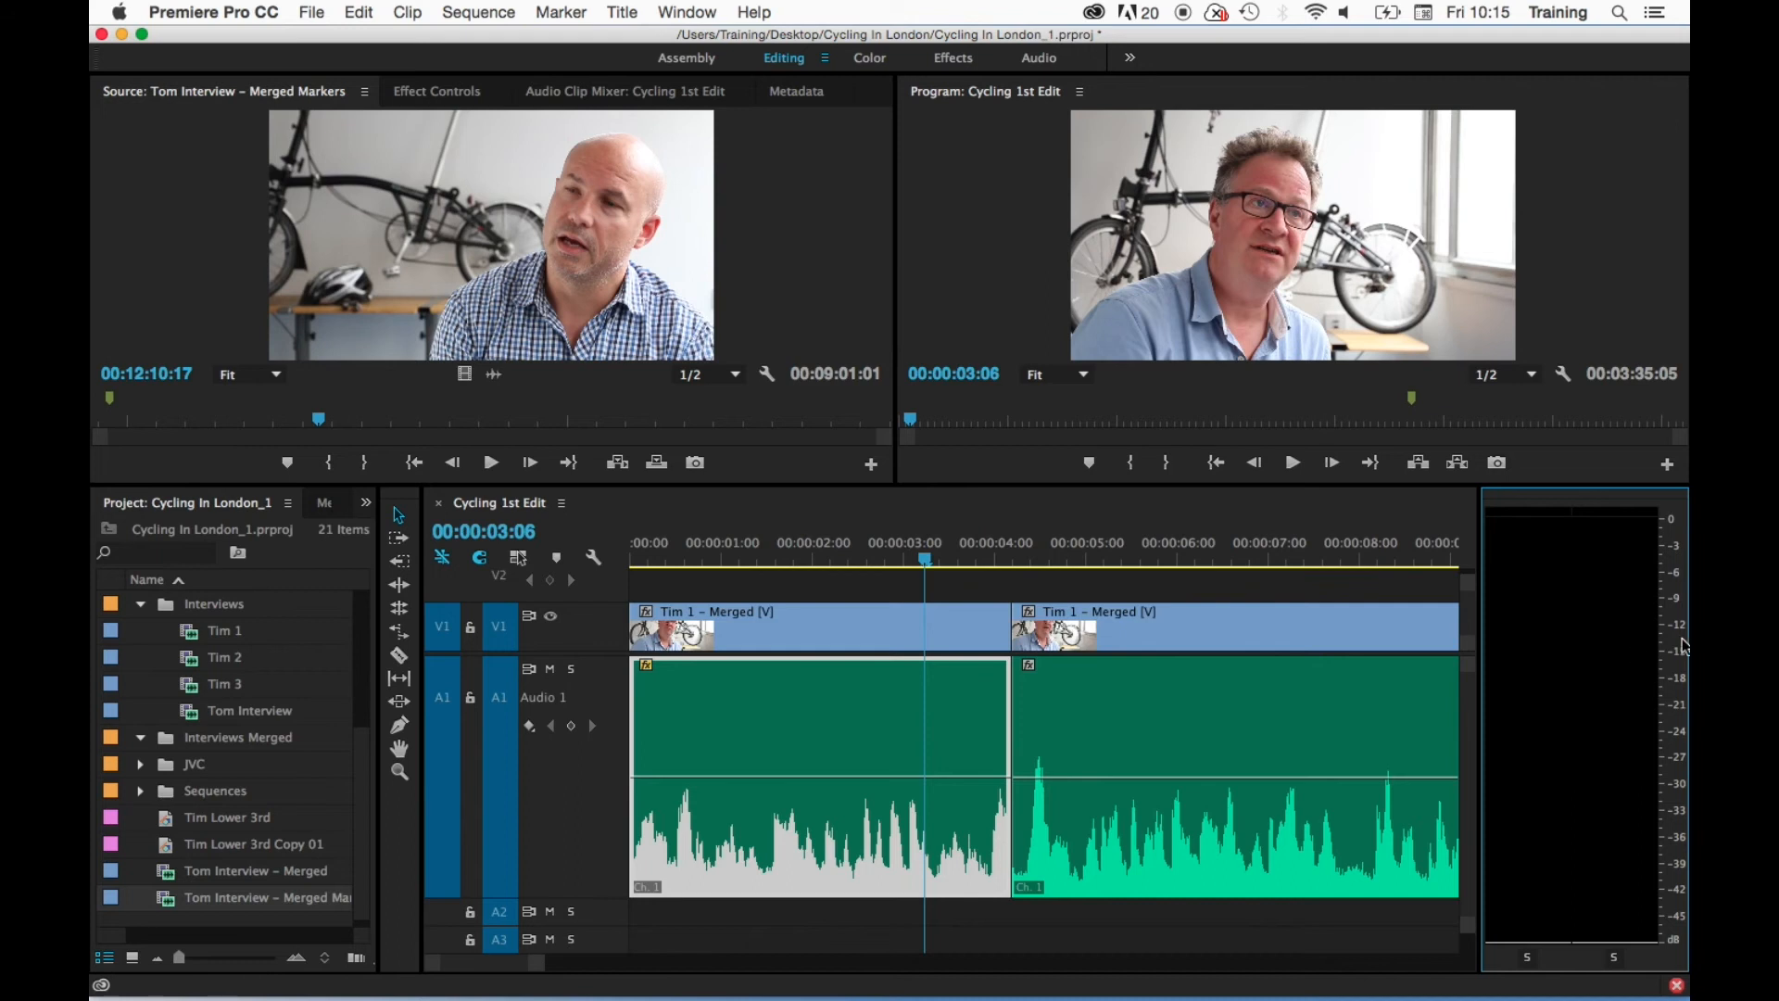
- Play the first clip from the start of the sequence to check its level on the audio meters
left_click(637, 559)
key("space")
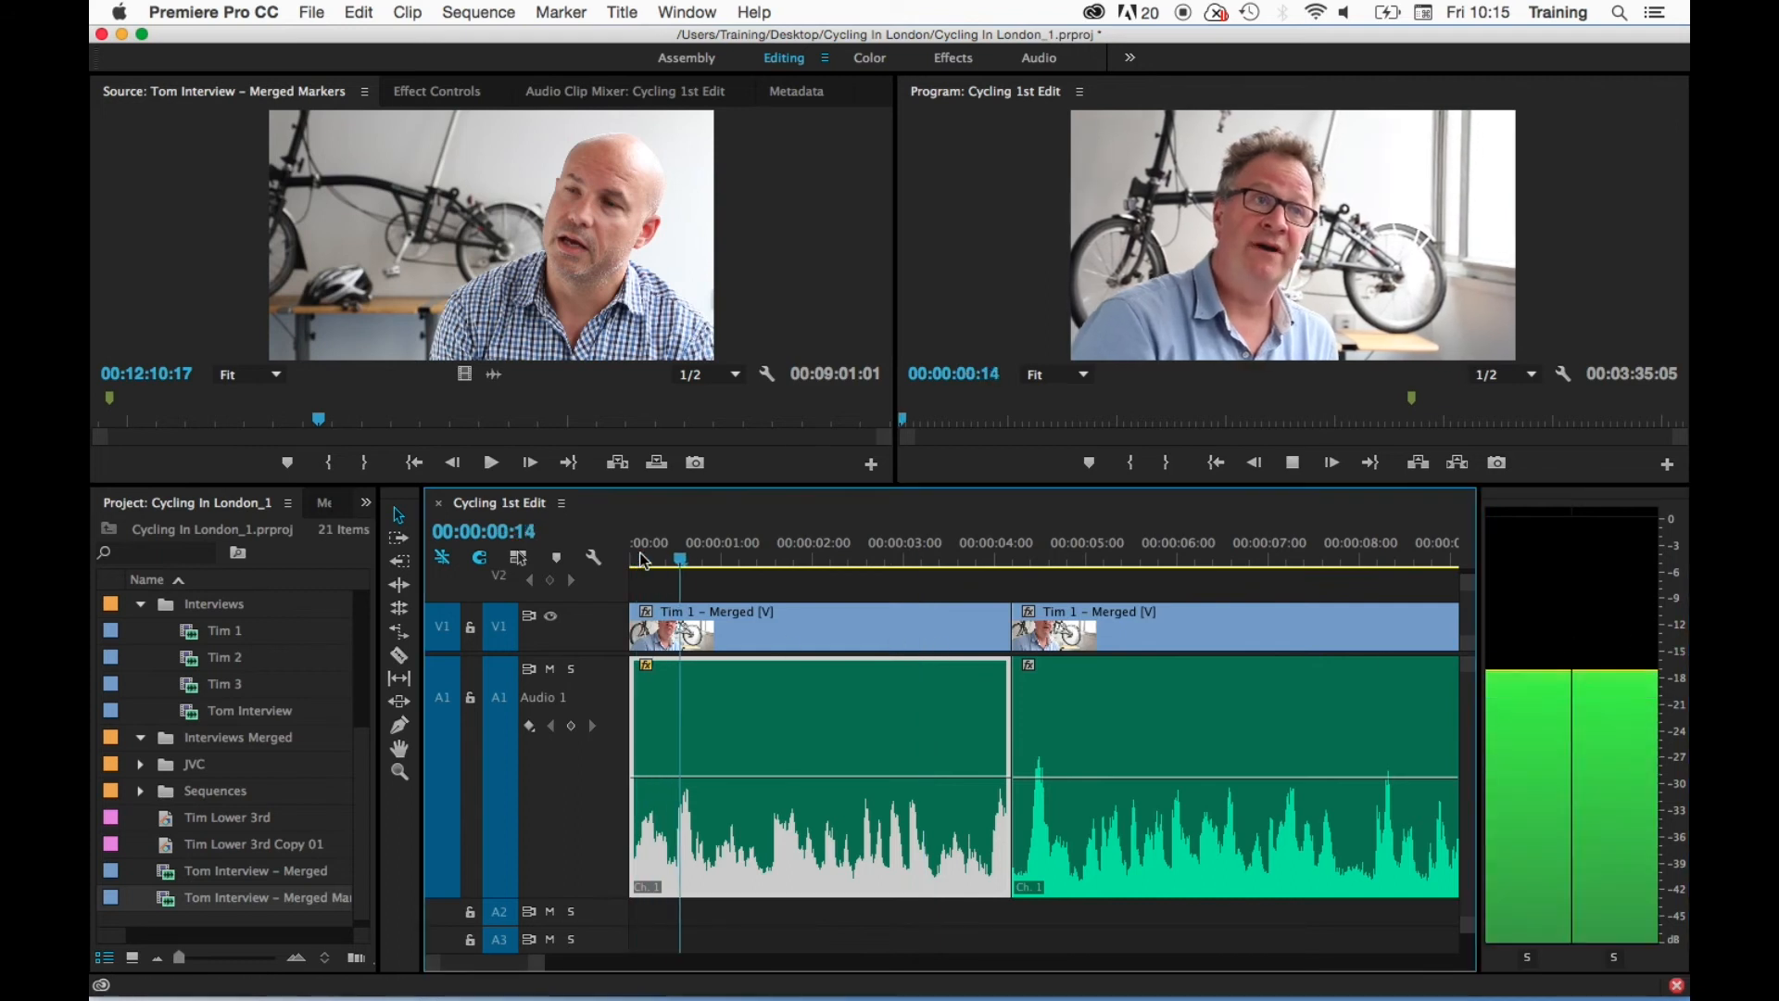
key("space")
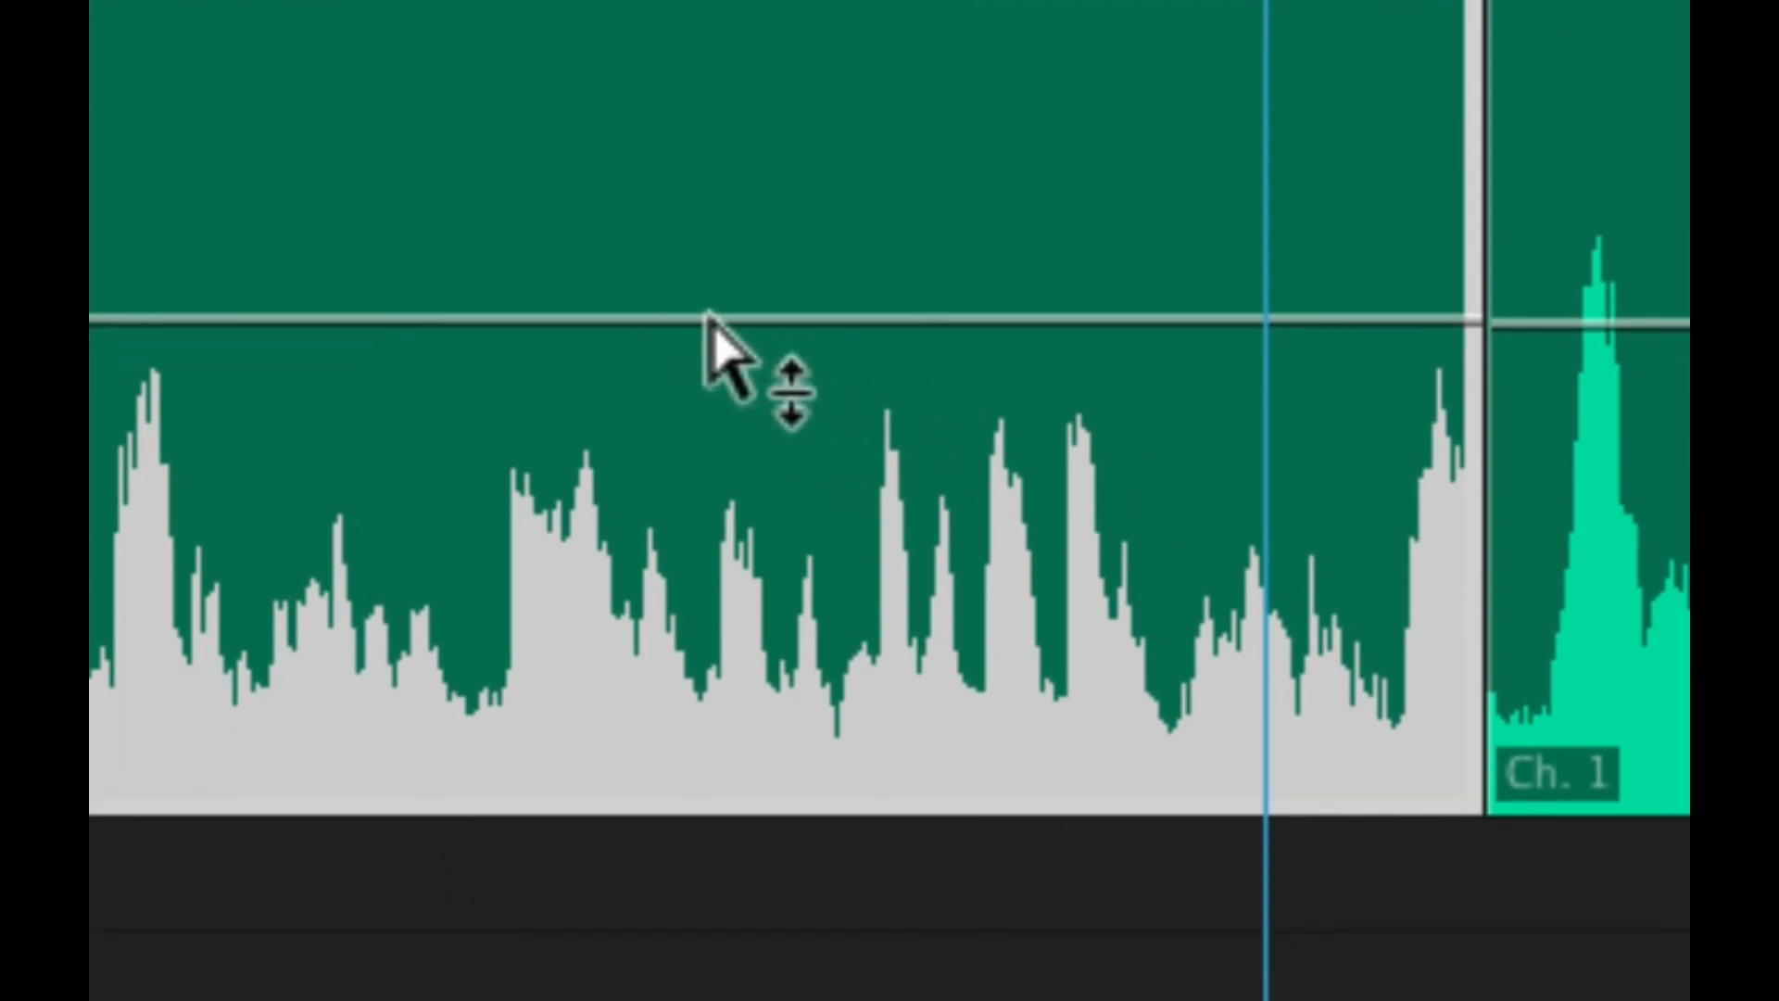
- Raise the volume line of the first clip on Audio 1 to slightly above 4.34 dB and replay the clip from near its start
mouse_move(707, 315)
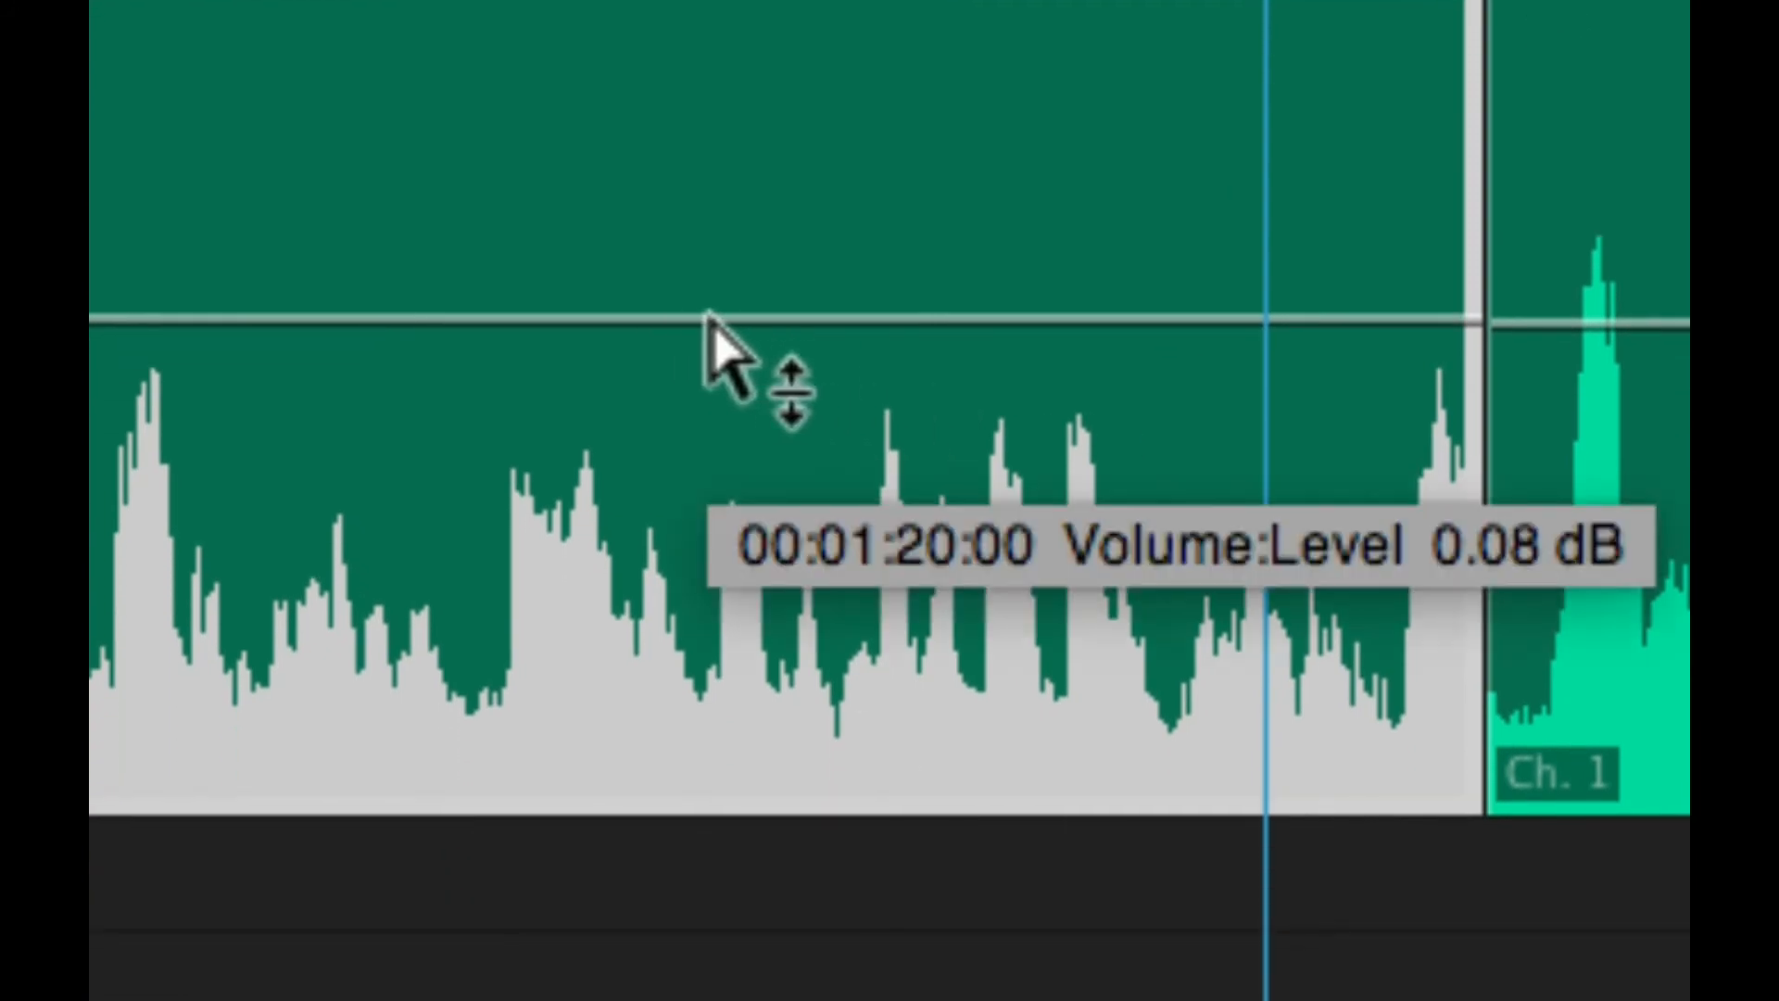
left_click_drag(707, 318, 707, 814)
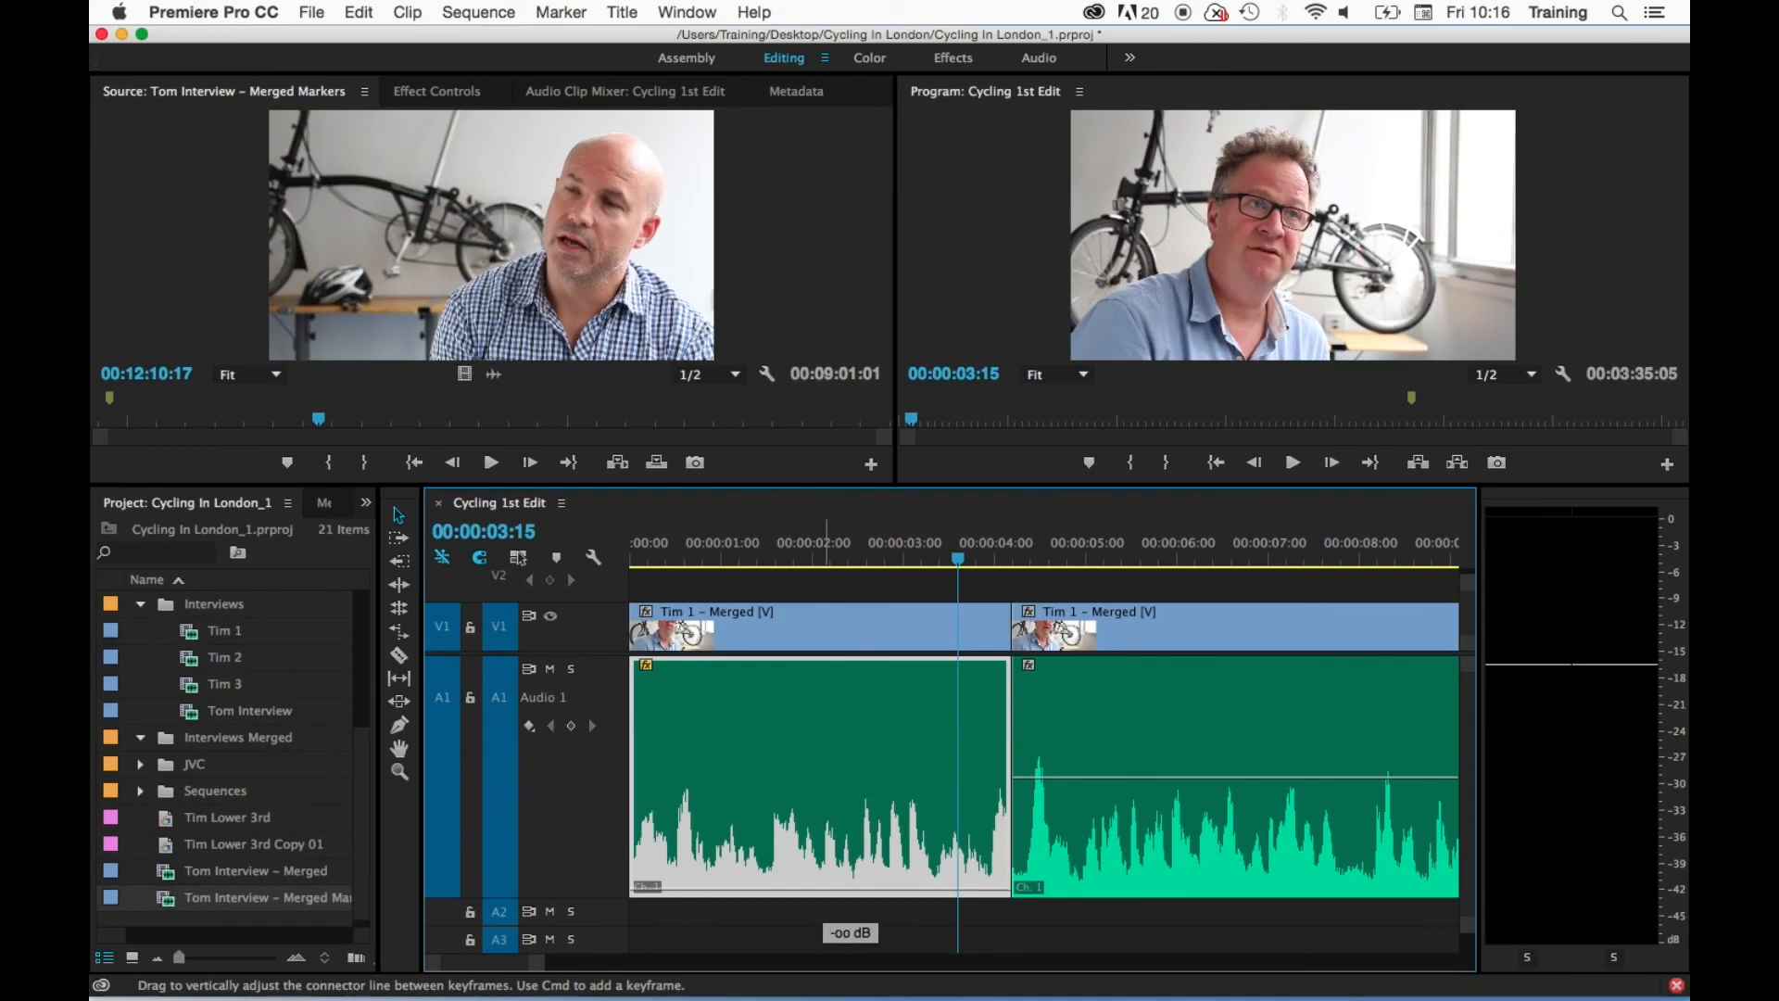
left_click_drag(849, 889, 886, 705)
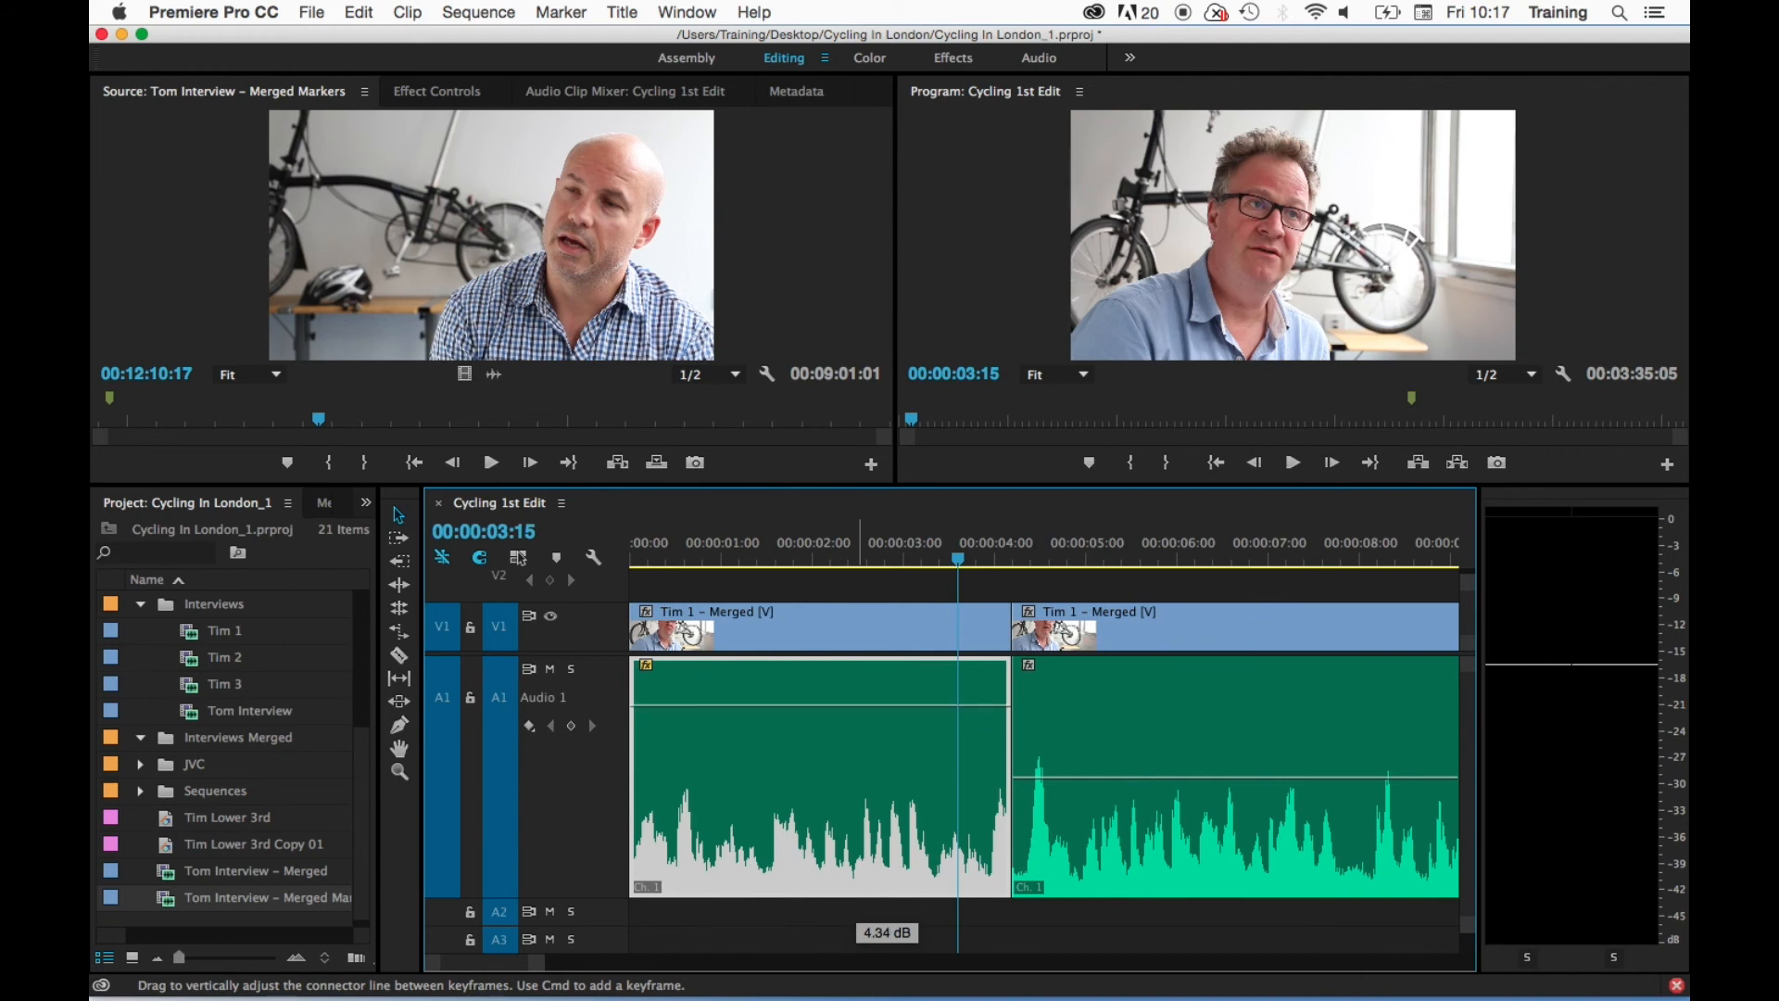
left_click_drag(886, 705, 886, 702)
left_click(669, 547)
key("space")
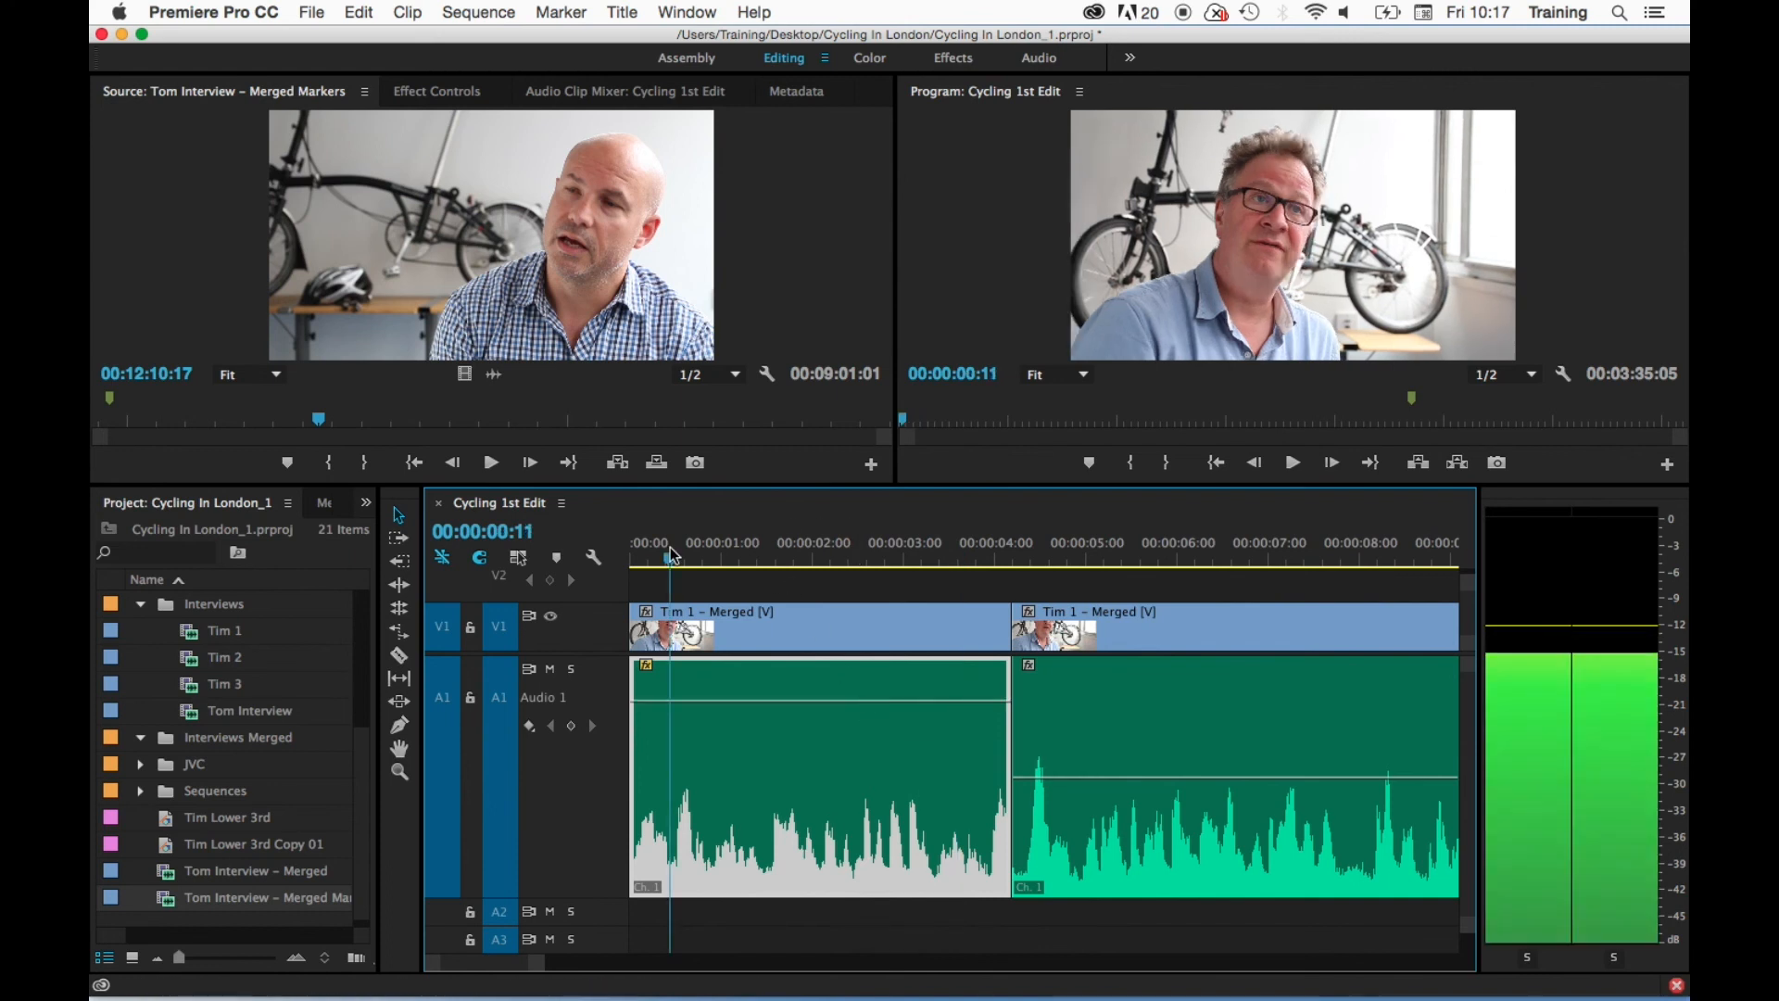